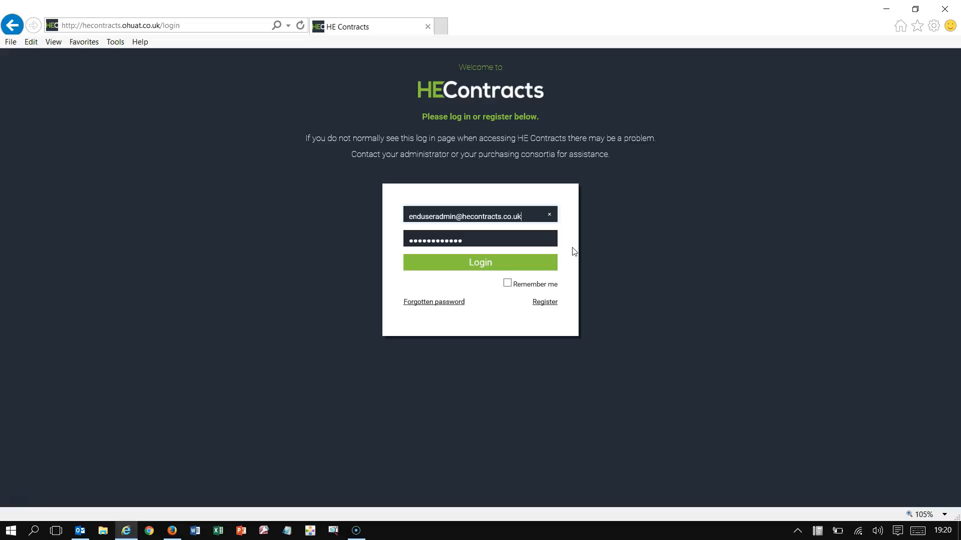
# Step: Sign in to HE Contracts as the end-user administrator with the filled-in credentials
pyautogui.click(483, 268)
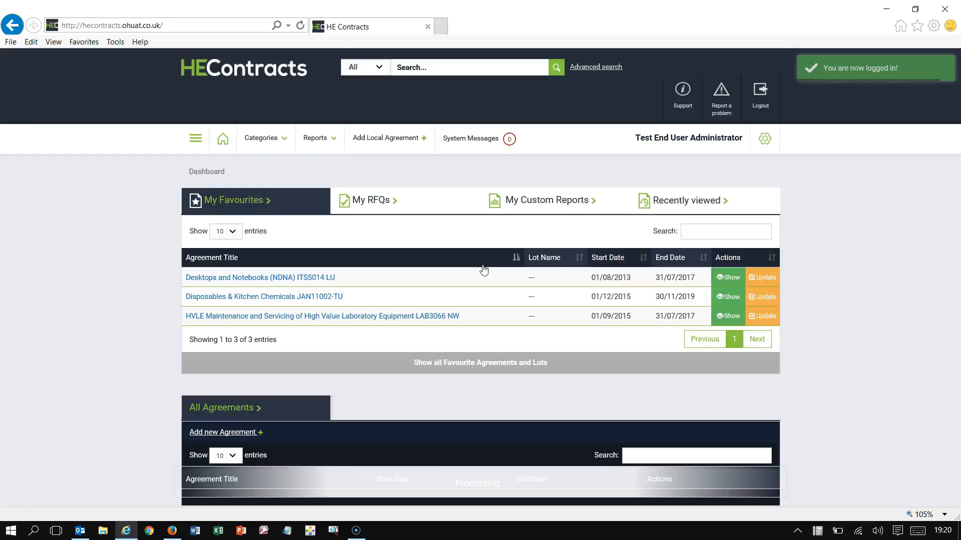
# Step: Filter the All Agreements list by 'test' and open Test Agreement1
pyautogui.click(471, 235)
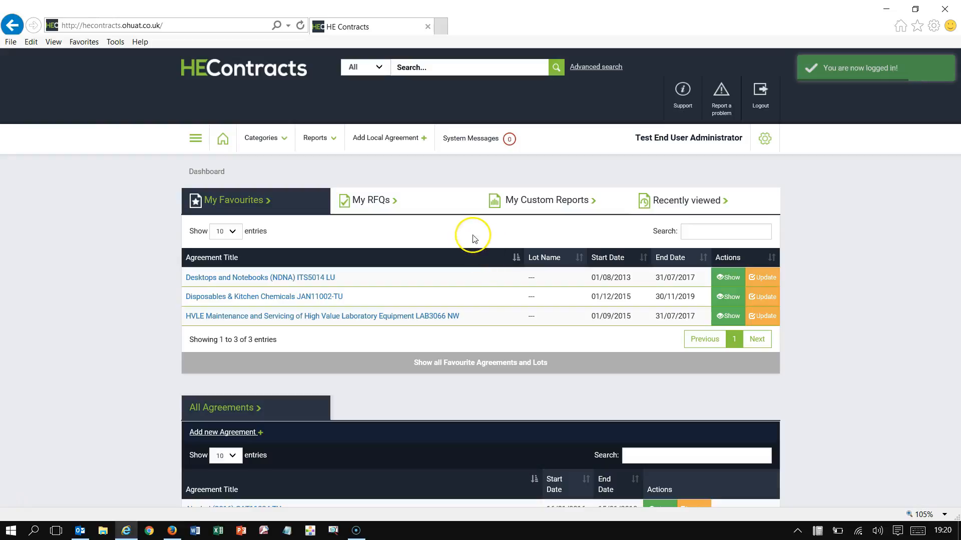
pyautogui.click(465, 242)
pyautogui.scroll(-10, 464, 245)
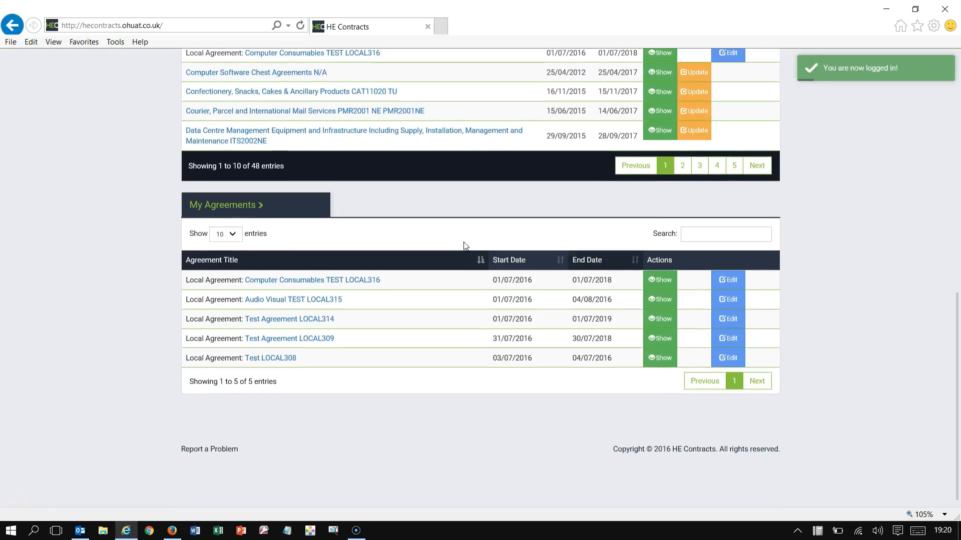
pyautogui.scroll(5, 466, 246)
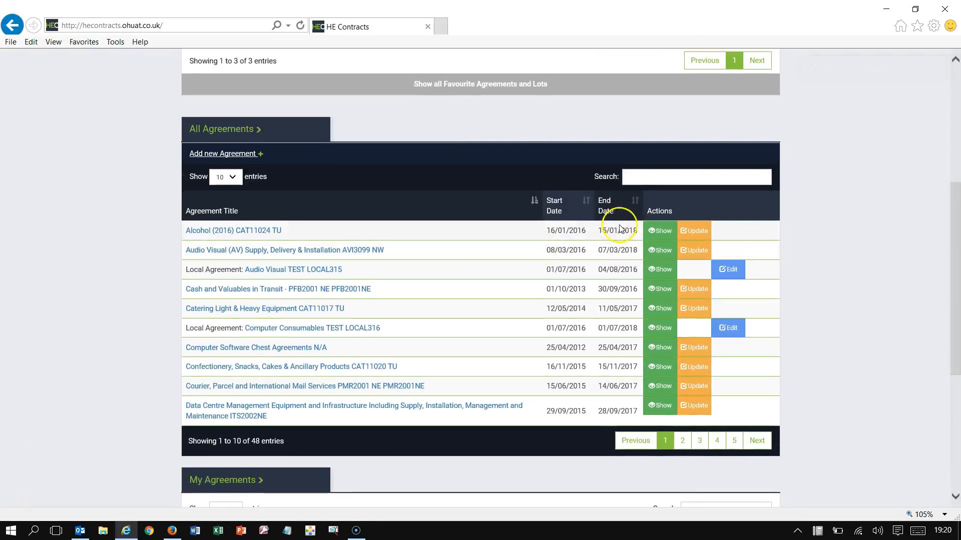
pyautogui.click(638, 181)
pyautogui.write('test')
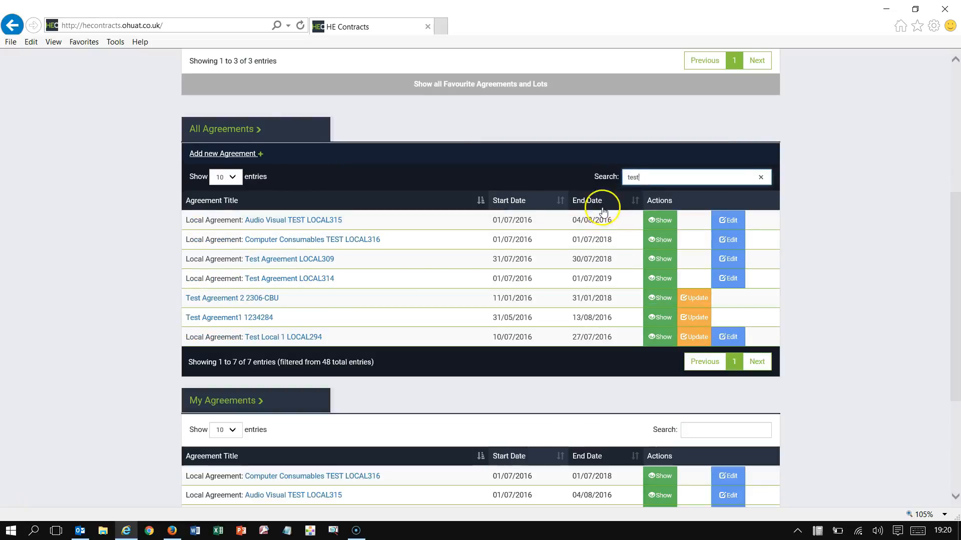
pyautogui.click(251, 320)
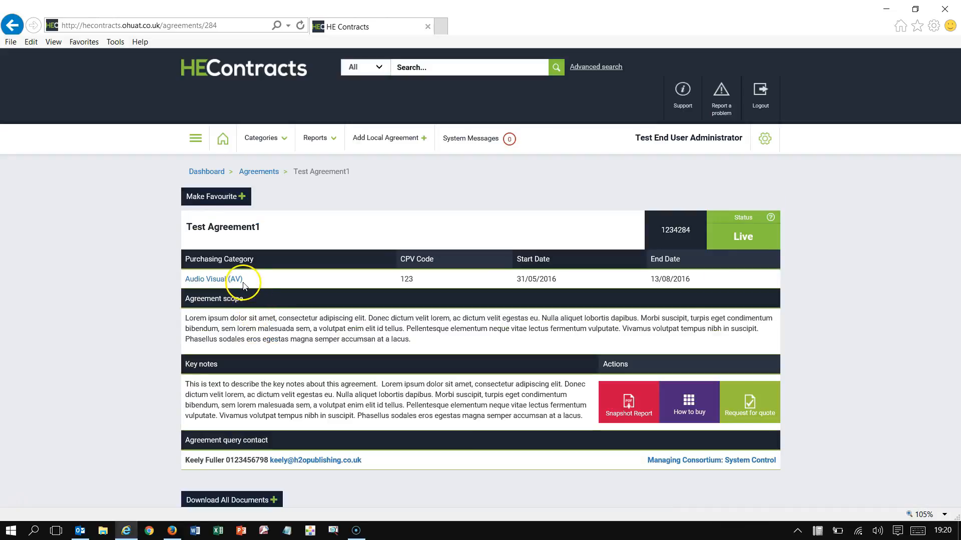
# Step: Start a request for quote from Test Agreement1 and name it 'Computer supplies RFQ'
pyautogui.click(749, 403)
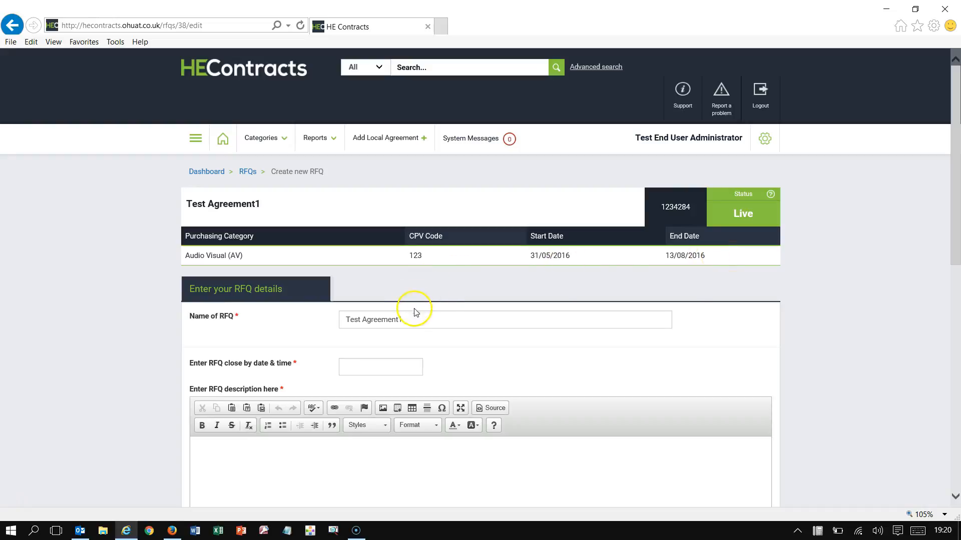
pyautogui.moveTo(412, 319); pyautogui.dragTo(299, 313)
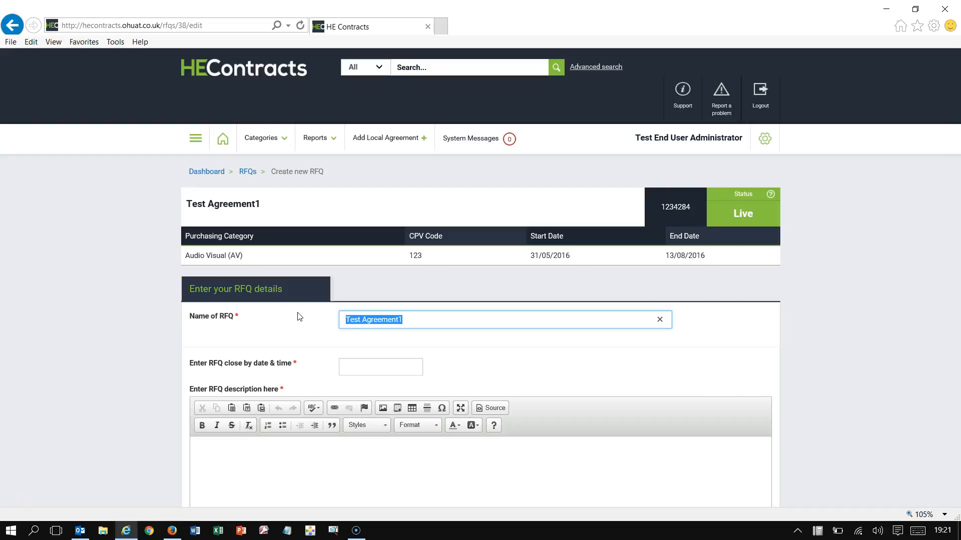
pyautogui.write('Computer supplies RFQ')
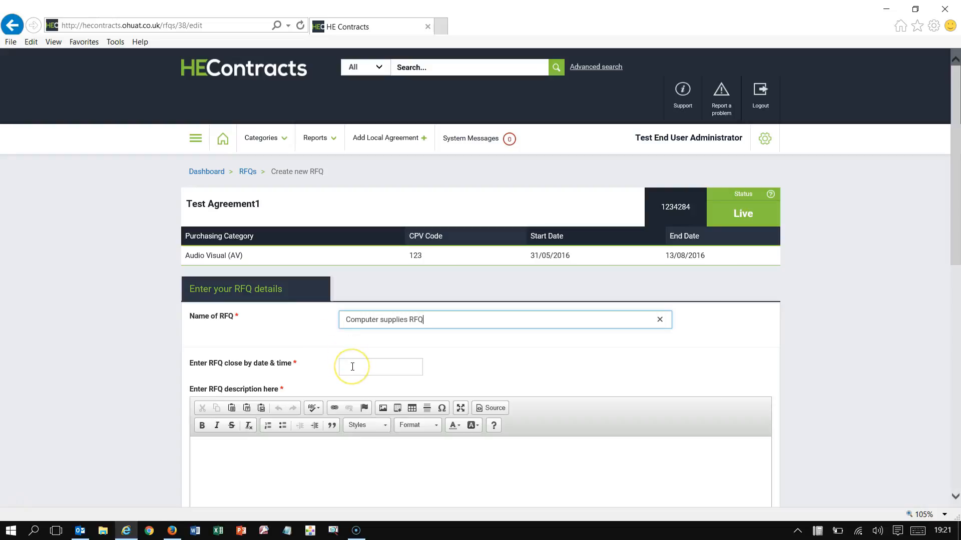
pyautogui.click(352, 366)
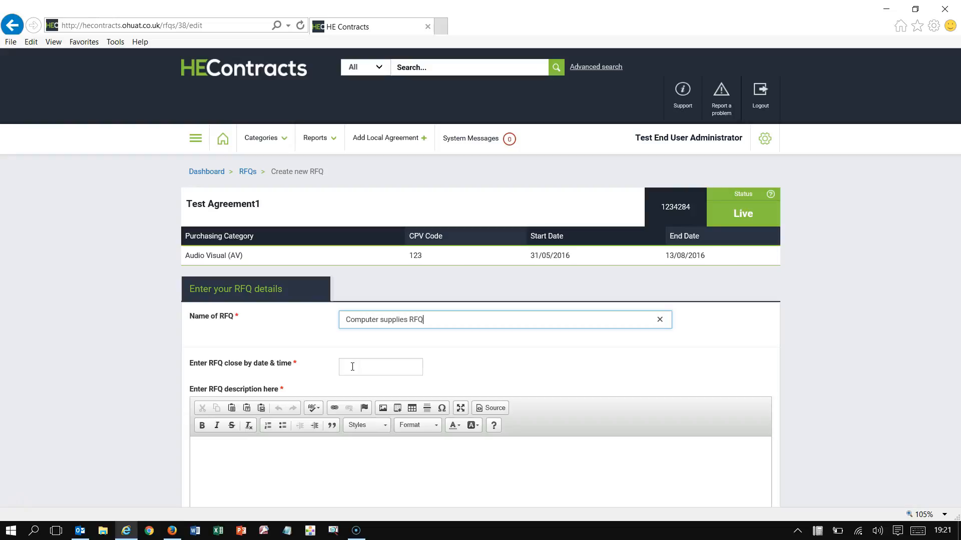
# Step: Pick 31 July 2016 as the RFQ close-by date
pyautogui.click(353, 367)
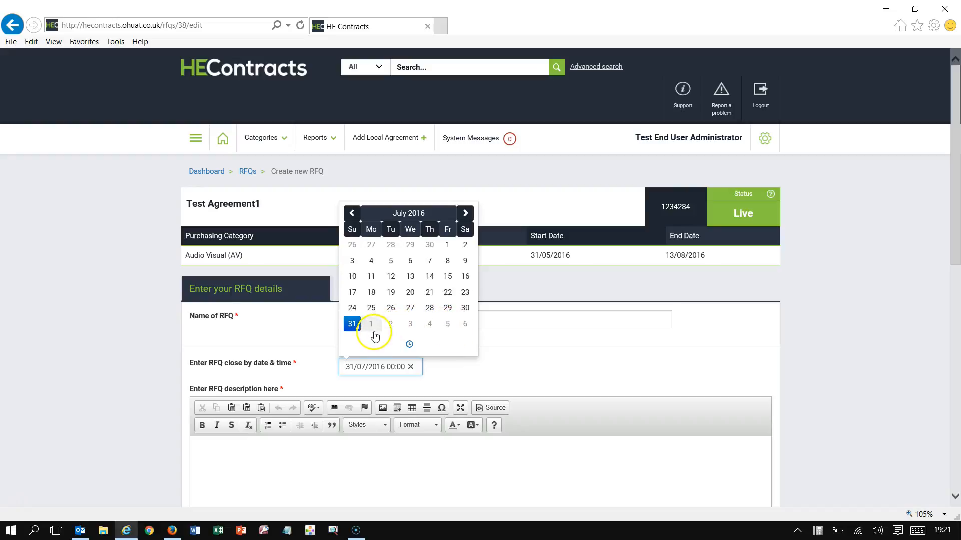
pyautogui.click(388, 367)
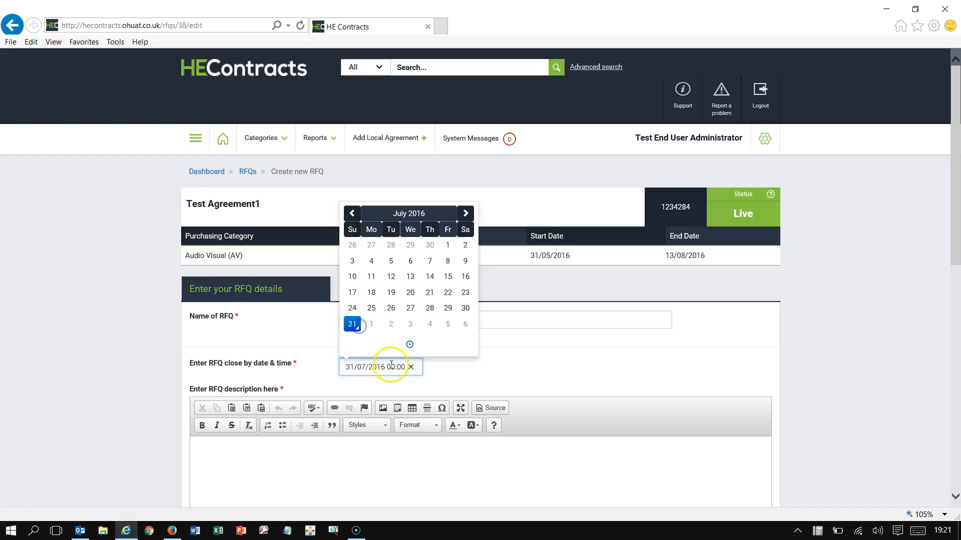
pyautogui.click(406, 343)
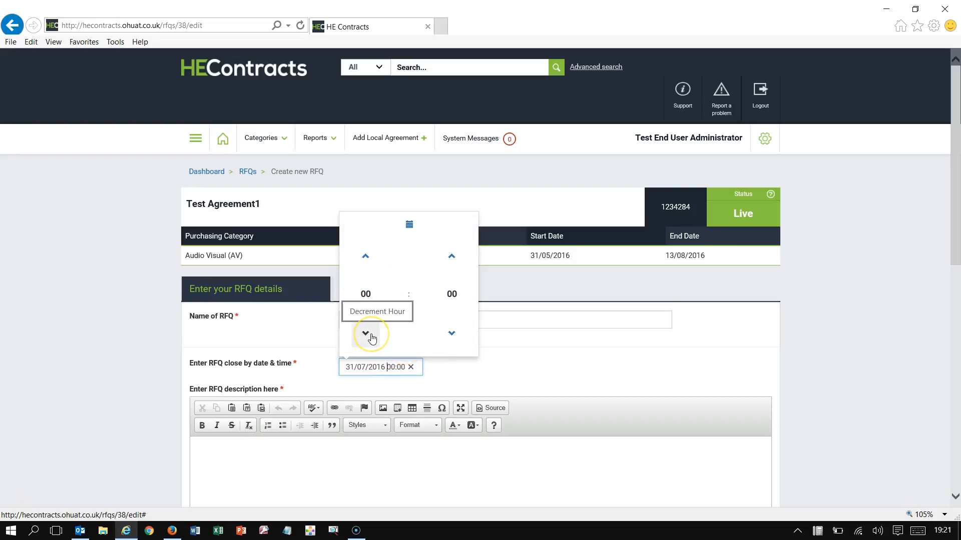
# Step: Set the RFQ closing time to 20:05
pyautogui.click(359, 257)
pyautogui.click(360, 256)
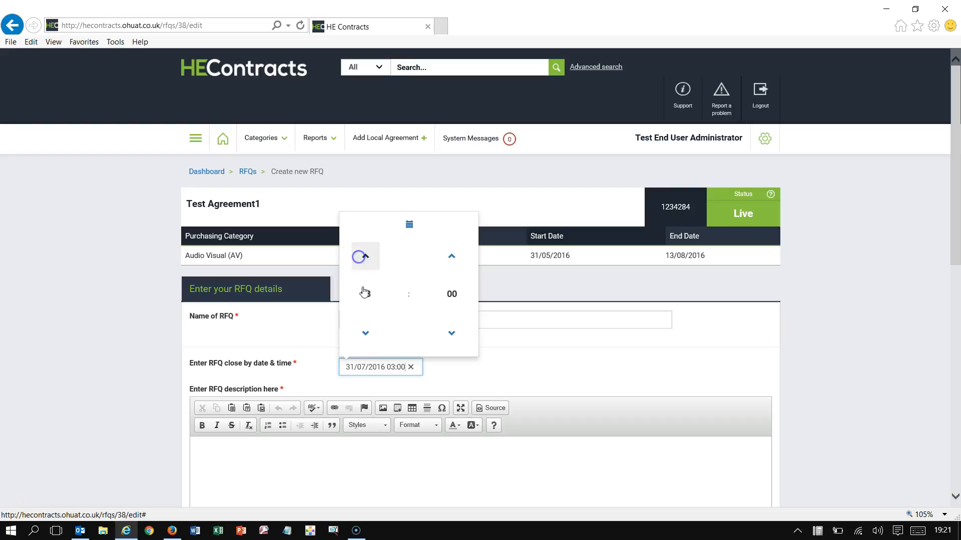
pyautogui.doubleClick(360, 256)
pyautogui.click(366, 260)
pyautogui.doubleClick(366, 260)
pyautogui.doubleClick(367, 263)
pyautogui.tripleClick(366, 261)
pyautogui.doubleClick(366, 261)
pyautogui.doubleClick(367, 261)
pyautogui.click(366, 261)
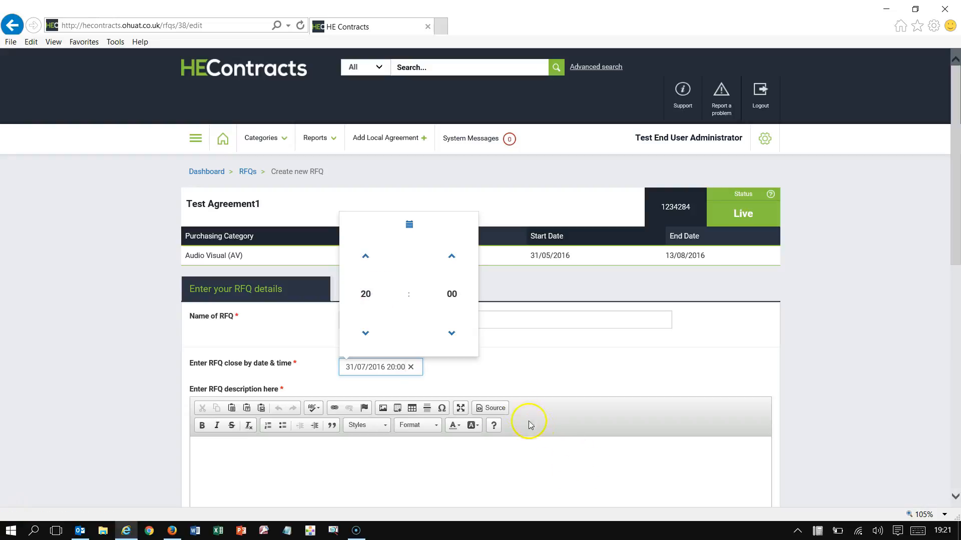
pyautogui.click(456, 257)
pyautogui.click(517, 374)
# Step: Enter 'Test' as the RFQ description
pyautogui.scroll(-3, 517, 377)
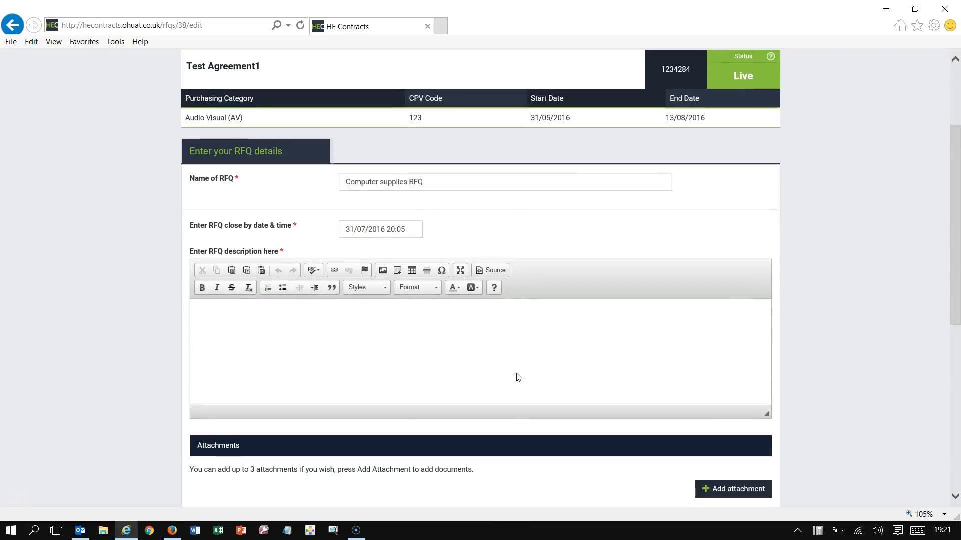
pyautogui.click(284, 325)
pyautogui.write('Test')
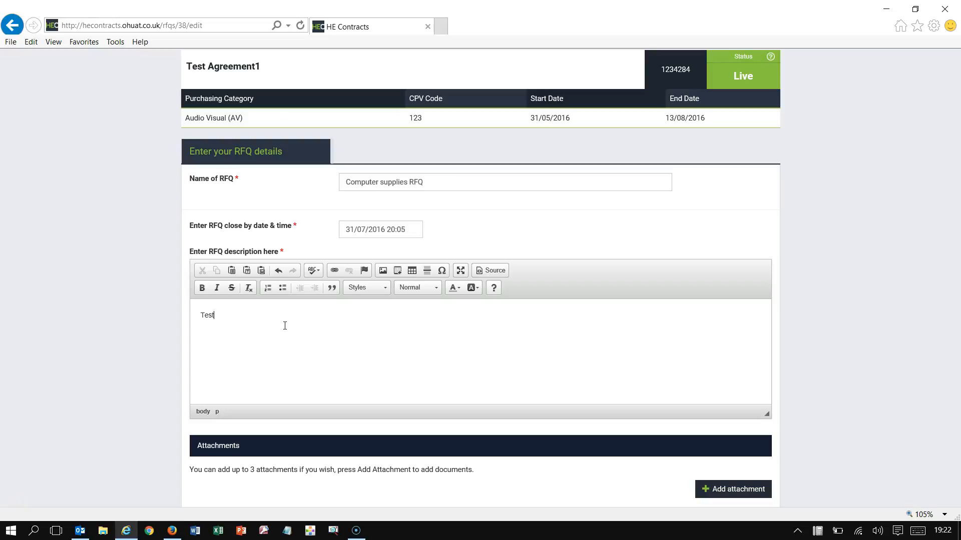
pyautogui.scroll(-5, 285, 326)
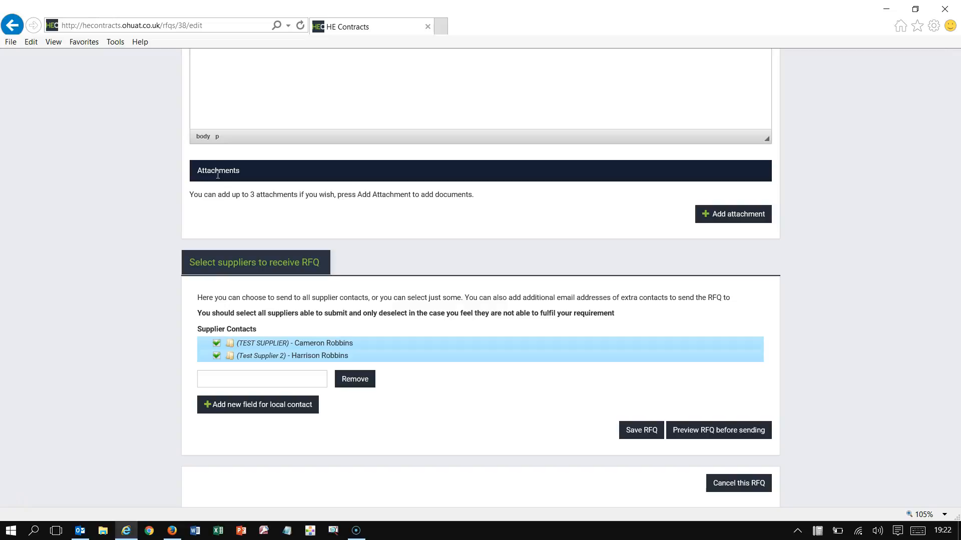
# Step: Attach the Test PDF to the RFQ as a document named 'Specification'
pyautogui.click(735, 221)
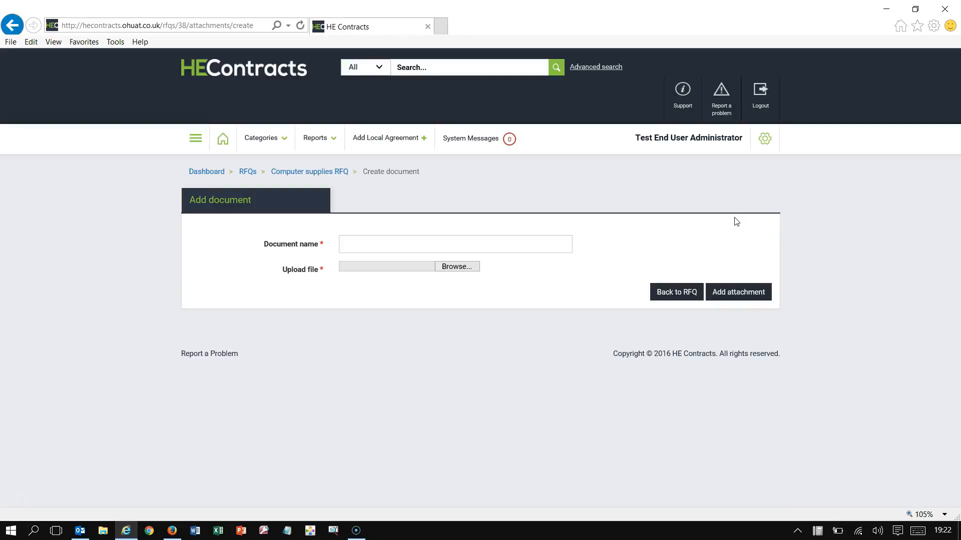
pyautogui.click(554, 238)
pyautogui.click(341, 241)
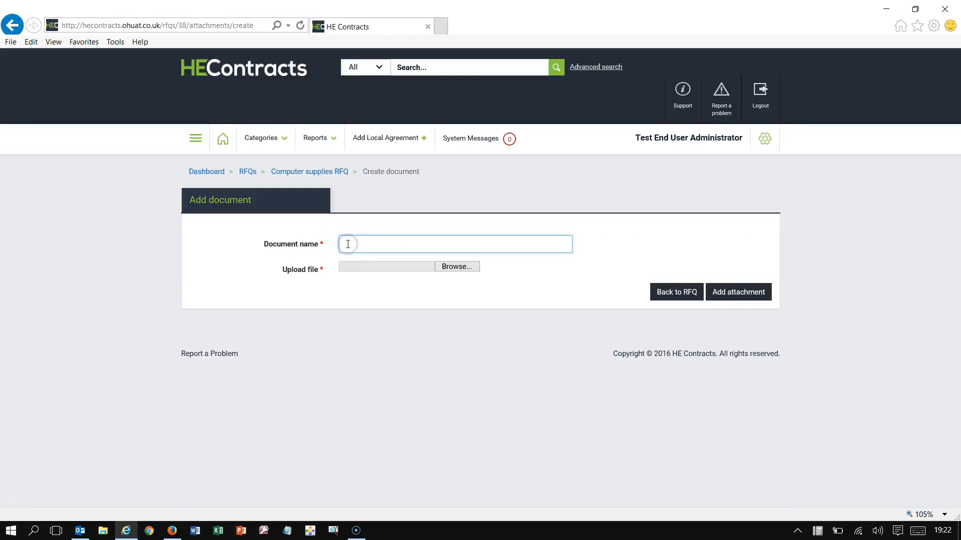
pyautogui.write('Specification')
pyautogui.click(455, 267)
pyautogui.scroll(-3, 350, 250)
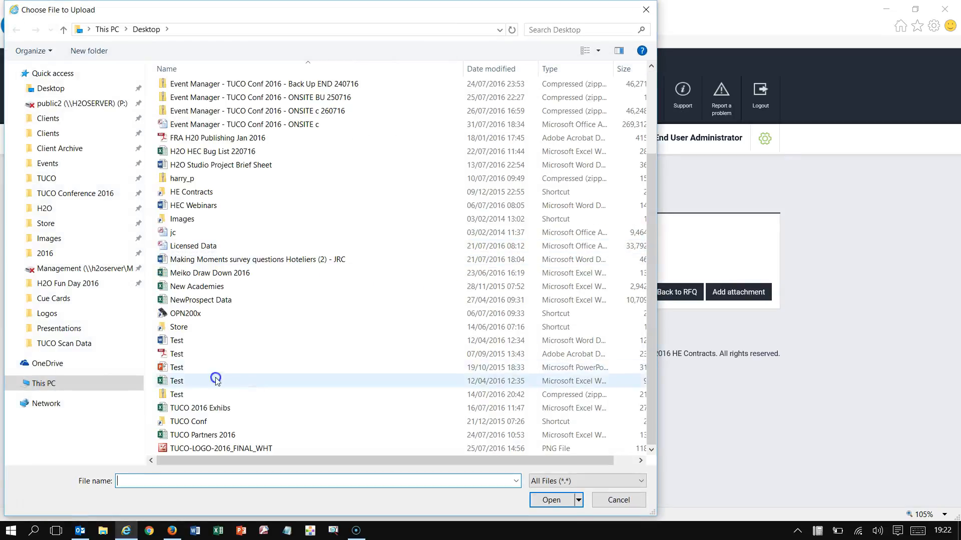
pyautogui.doubleClick(179, 354)
pyautogui.click(734, 298)
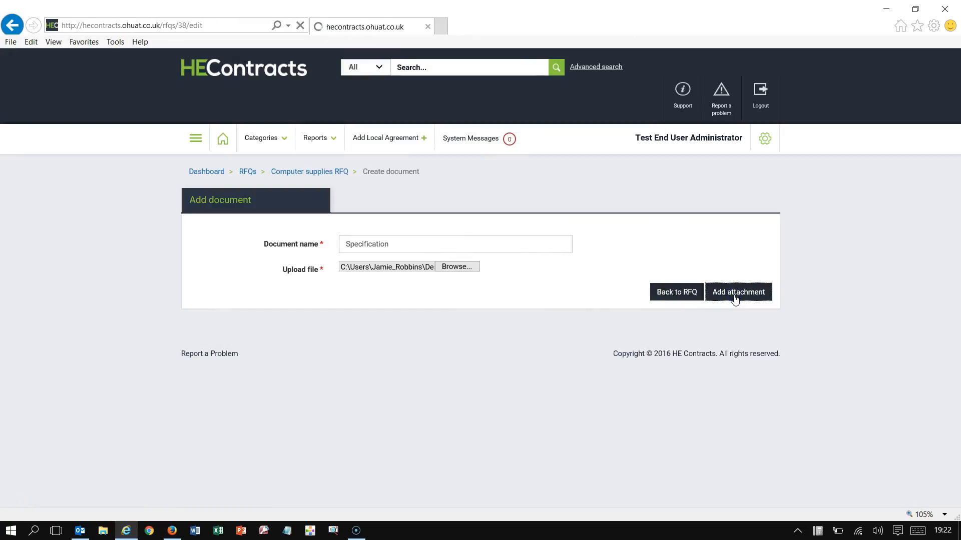
# Step: Check the attachment list and begin adding a second attachment
pyautogui.scroll(-1, 713, 361)
pyautogui.scroll(-10, 714, 362)
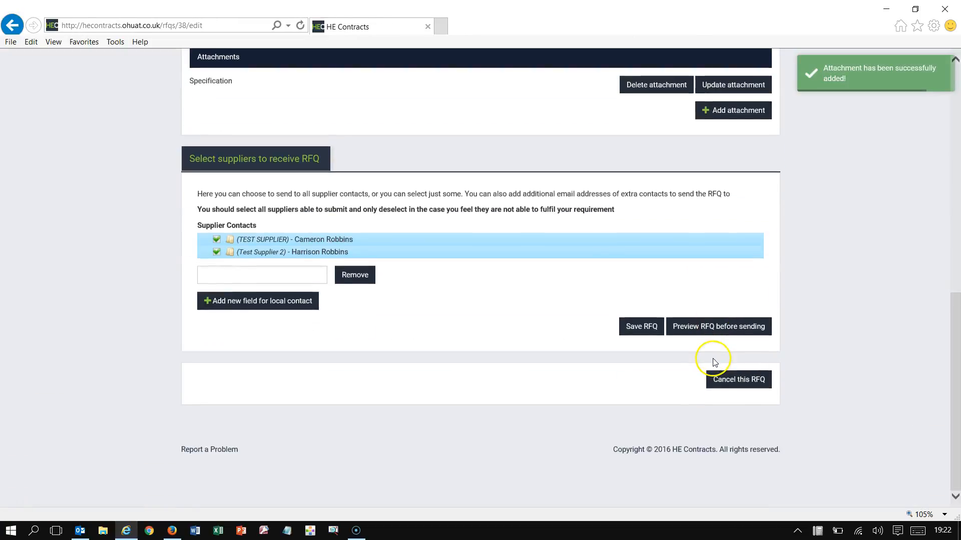
pyautogui.scroll(3, 427, 285)
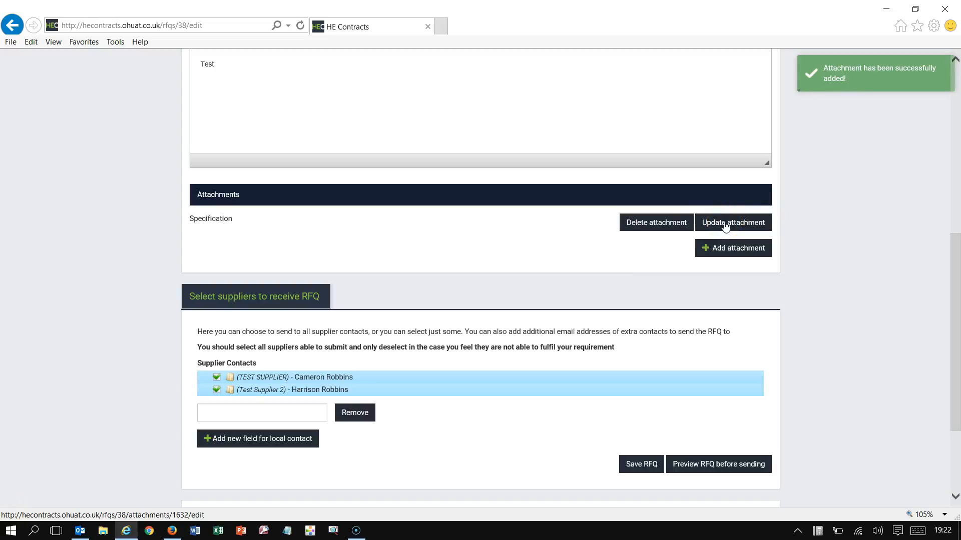
pyautogui.click(718, 249)
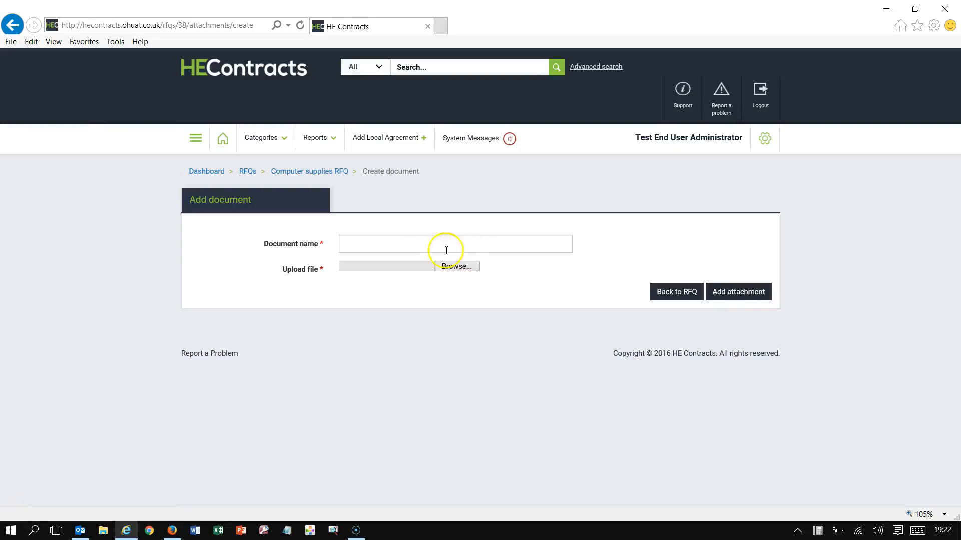
# Step: Attach the Excel file Test as a second document named 'Pricing Grid'
pyautogui.click(446, 250)
pyautogui.write('Pricing Grid')
pyautogui.click(456, 266)
pyautogui.scroll(-3, 350, 285)
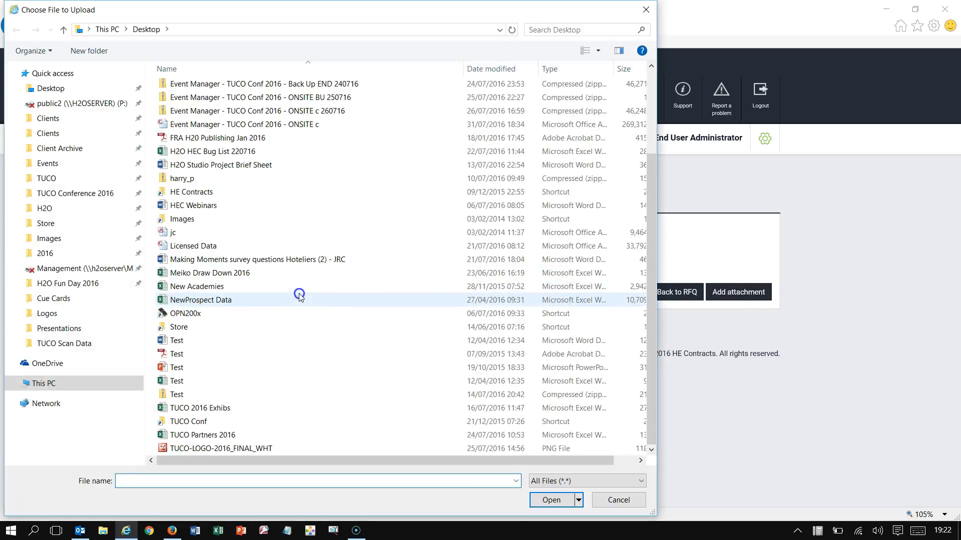
pyautogui.doubleClick(178, 381)
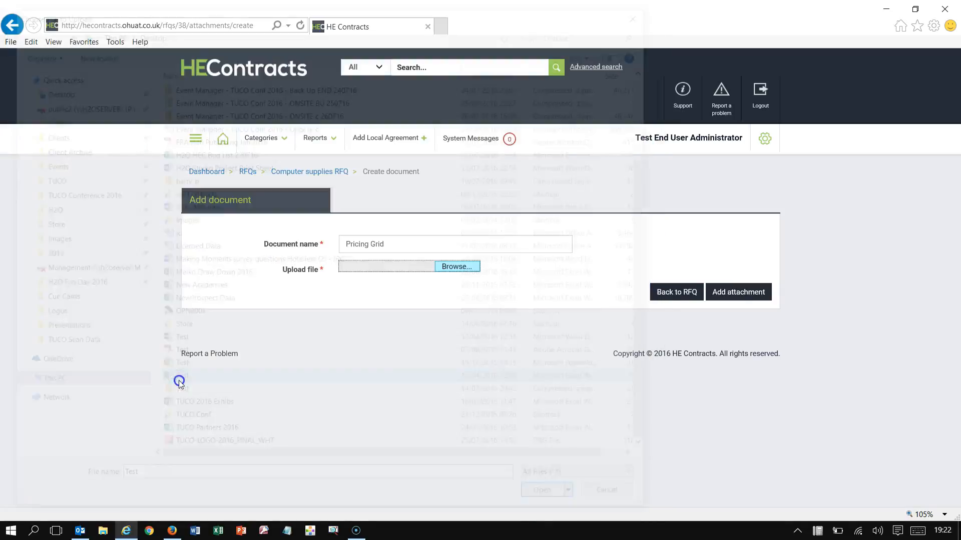
pyautogui.click(724, 292)
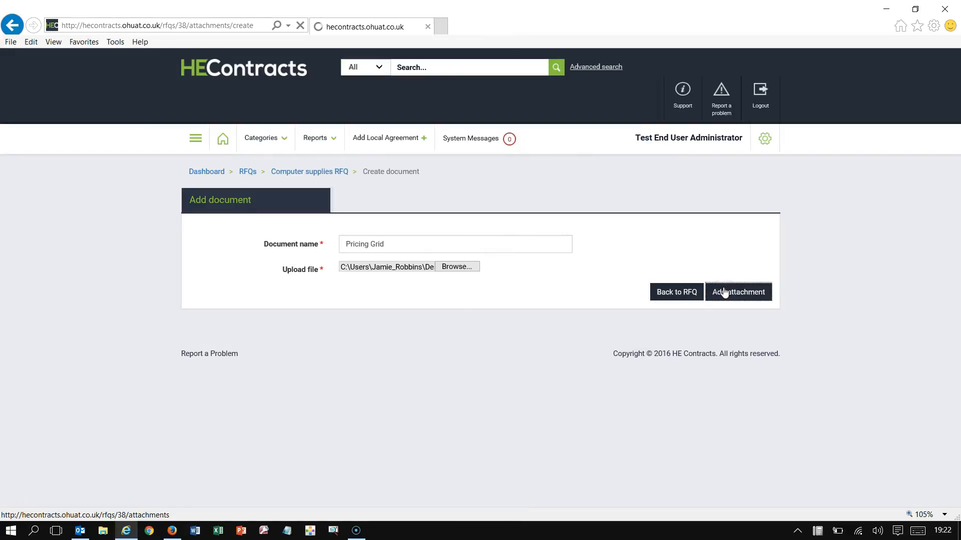
pyautogui.scroll(-10, 718, 306)
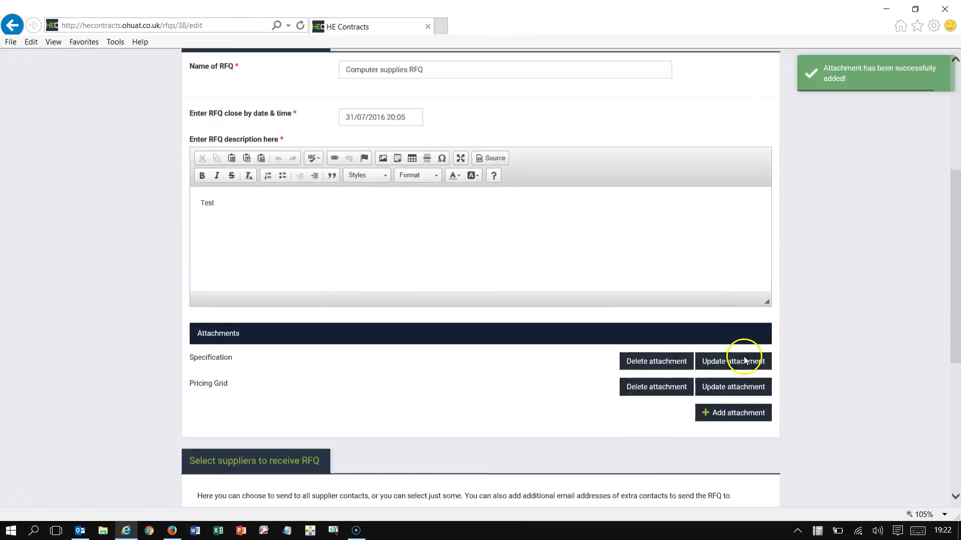
pyautogui.scroll(2, 250, 175)
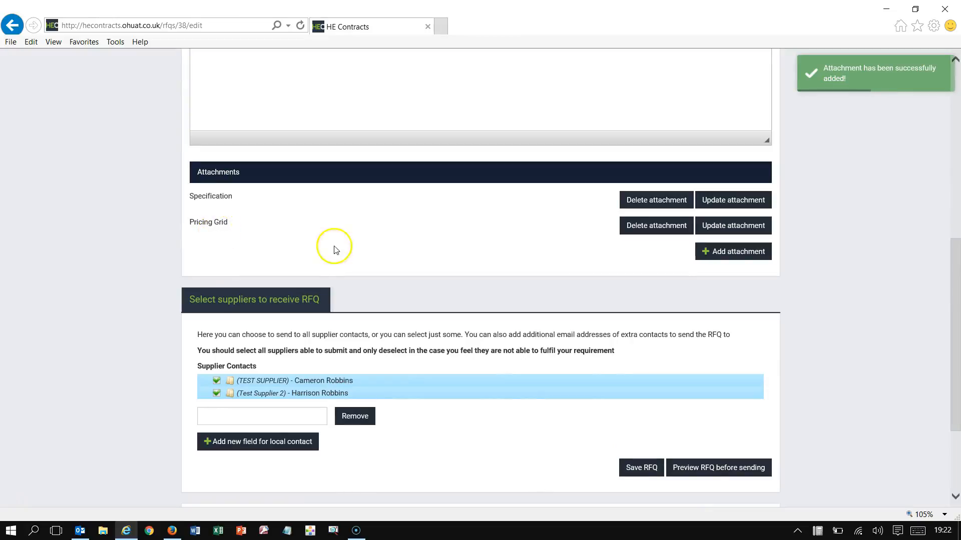
pyautogui.scroll(-3, 399, 233)
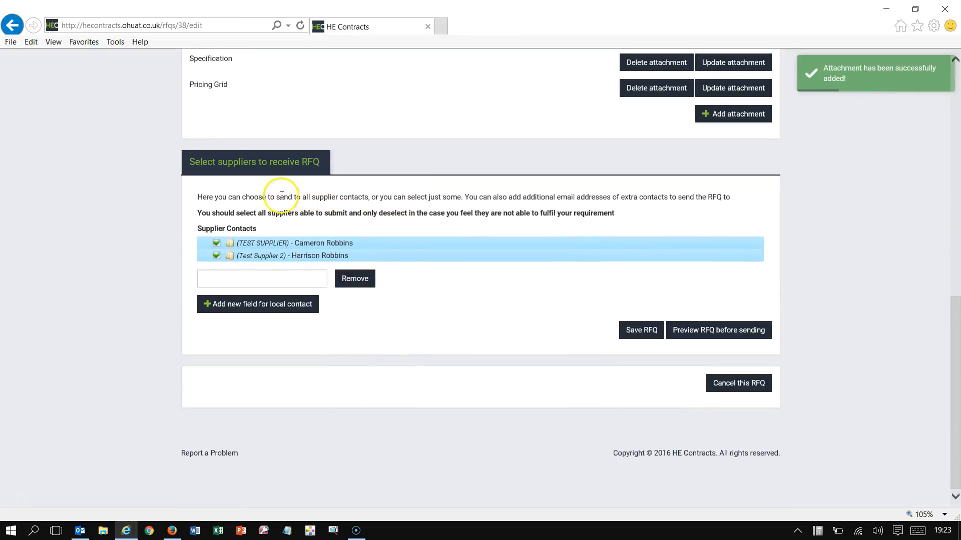
# Step: Enter a local contact's e-mail, add a blank contact field, and exclude Test Supplier 2
pyautogui.click(276, 261)
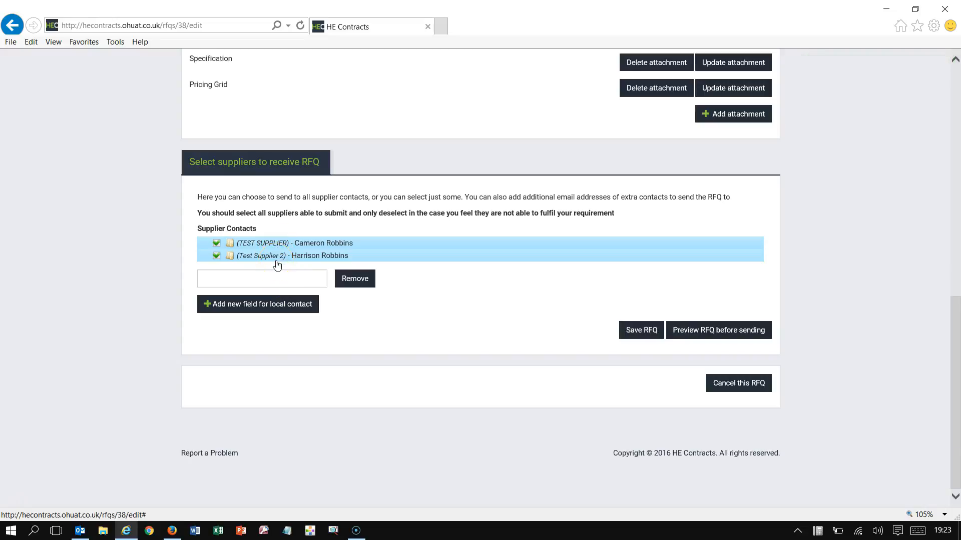
pyautogui.click(270, 280)
pyautogui.click(270, 280)
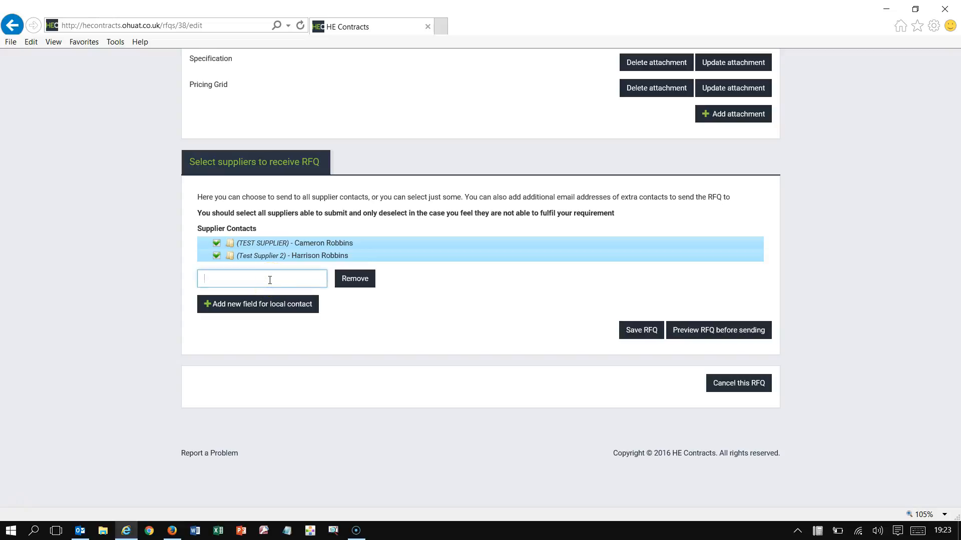
pyautogui.click(250, 307)
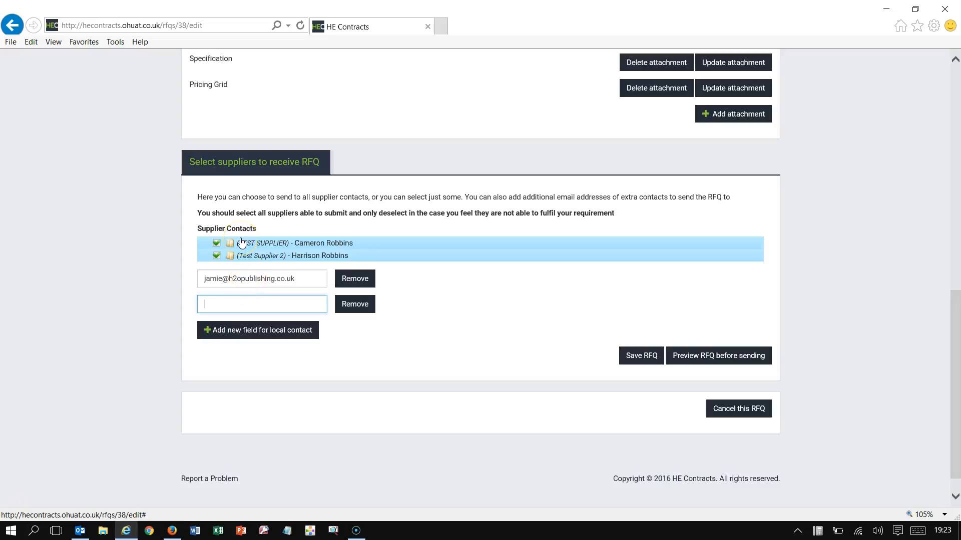
pyautogui.click(216, 256)
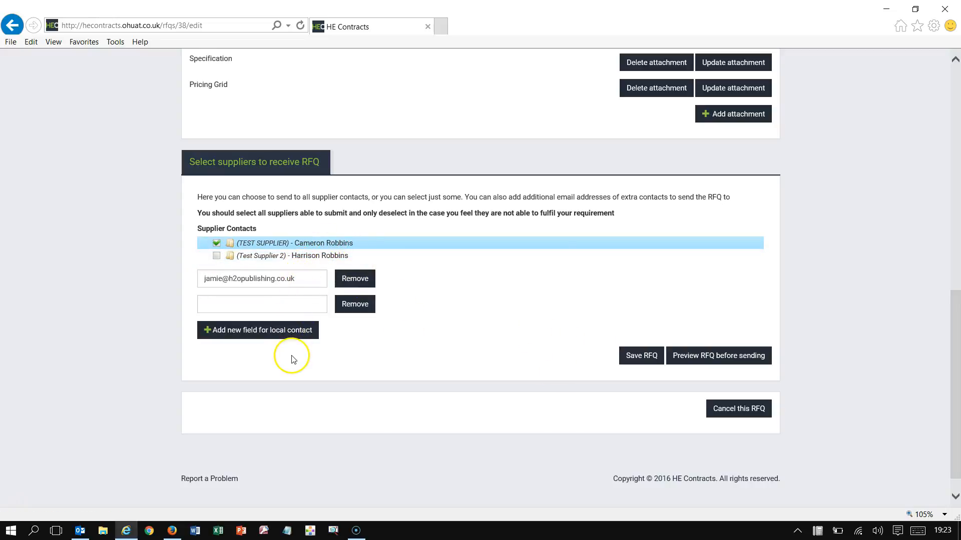
pyautogui.click(209, 306)
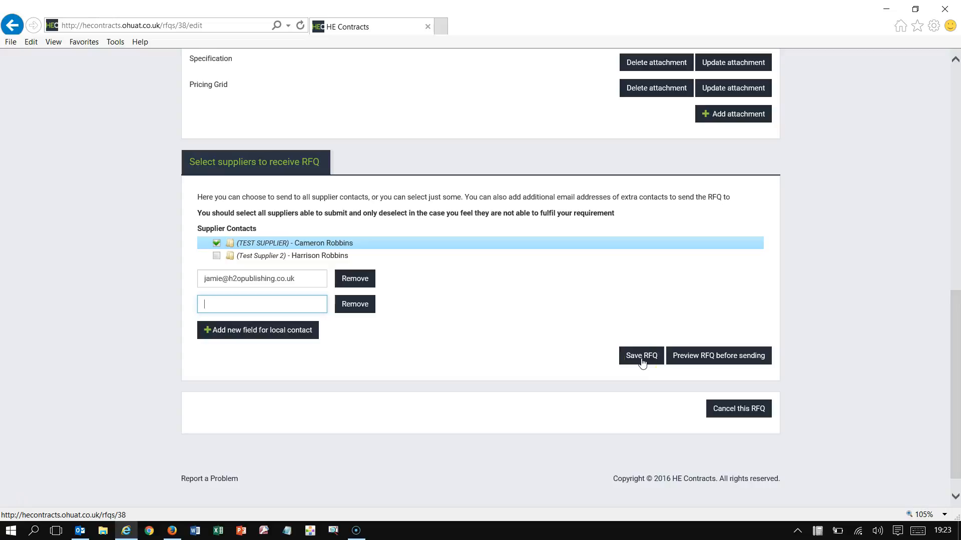
# Step: Preview the Computer supplies RFQ, then seal it and send it to the suppliers
pyautogui.click(710, 360)
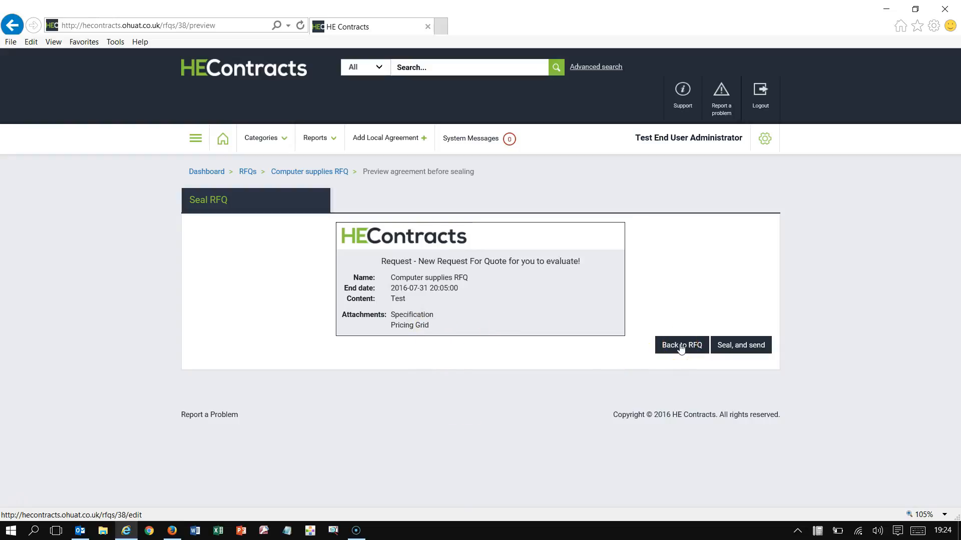
pyautogui.click(741, 346)
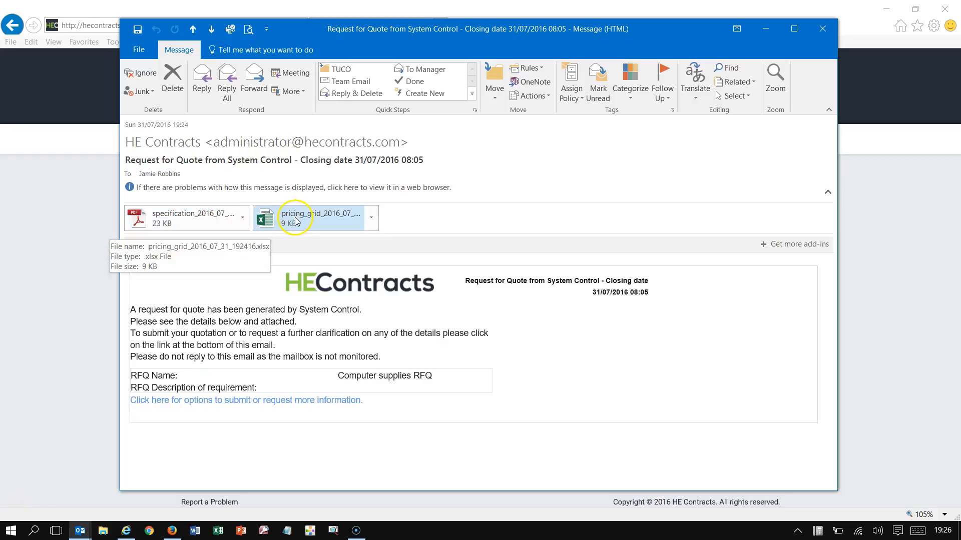
# Step: Follow the Request for Quote e-mail's link to the quotation submission page
pyautogui.click(238, 400)
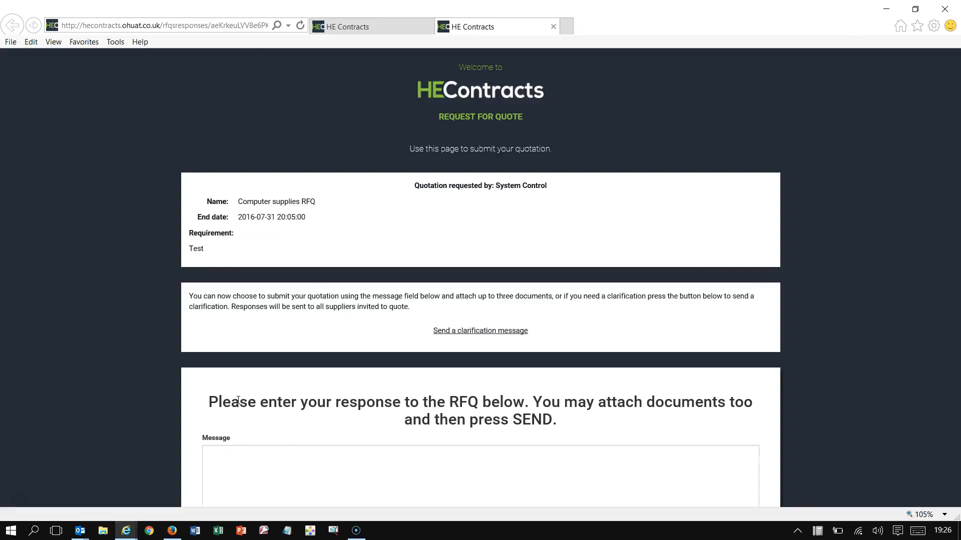
# Step: Scroll down the supplier quotation page and open the clarification form for Computer supplies RFQ
pyautogui.scroll(-3, 278, 220)
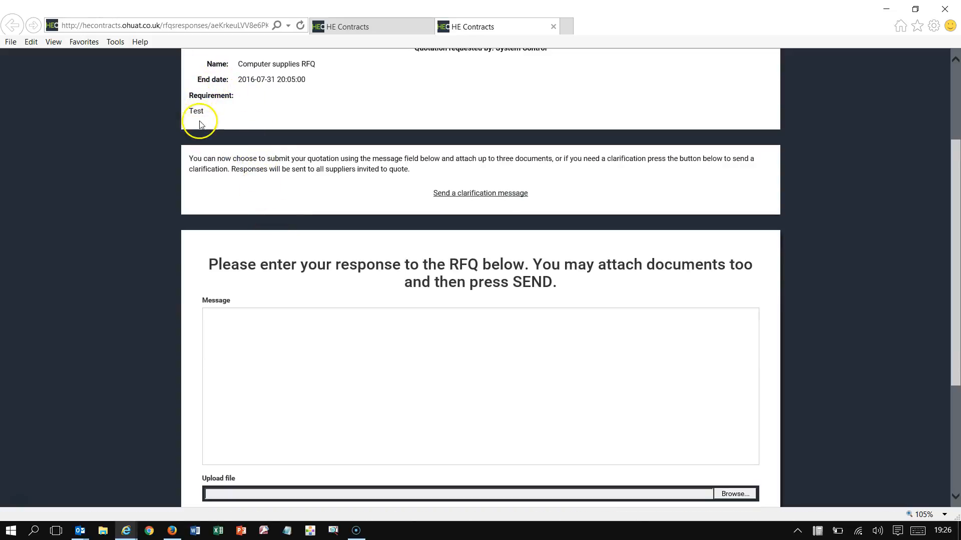
pyautogui.click(483, 194)
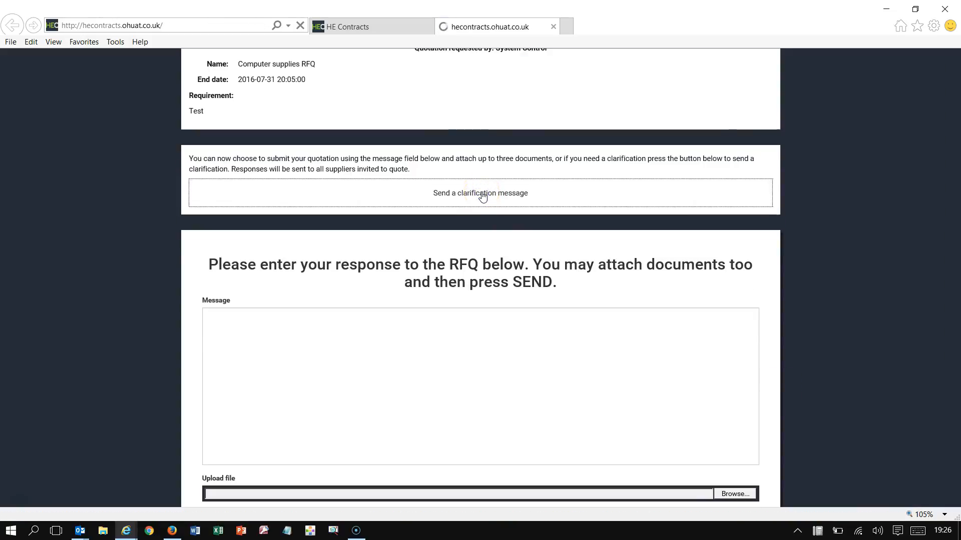
# Step: Write the clarification 'Test clarification message' and send it
pyautogui.click(392, 358)
pyautogui.scroll(-4, 392, 359)
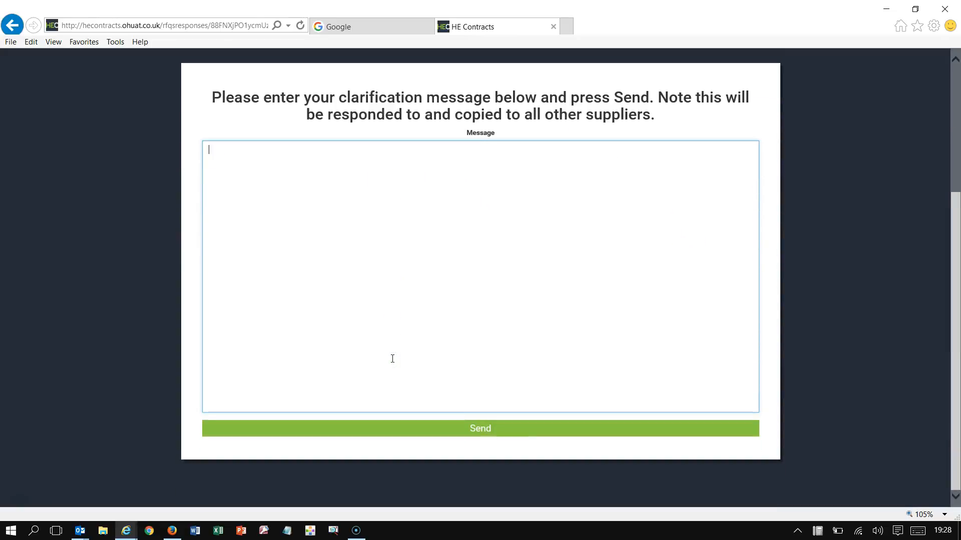
pyautogui.click(481, 435)
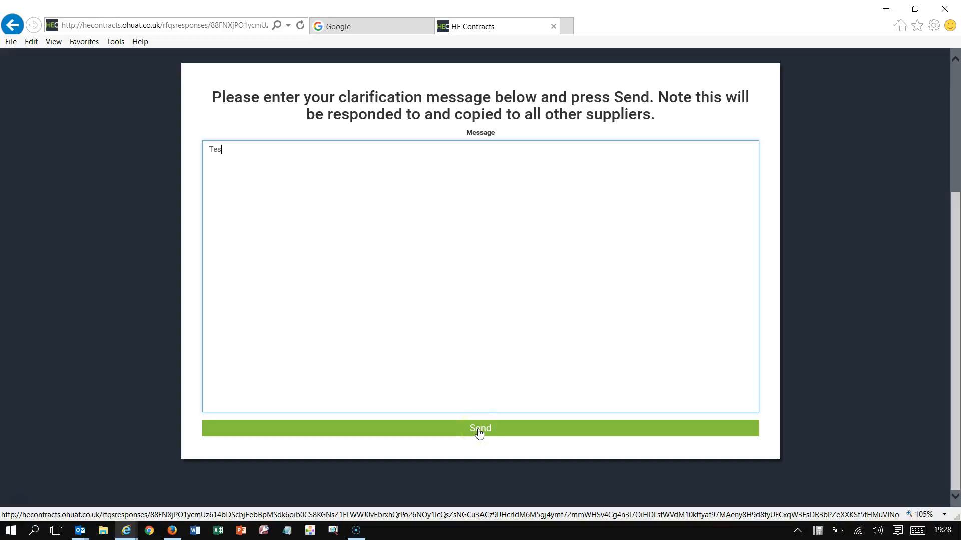
pyautogui.write('arification message')
pyautogui.click(487, 431)
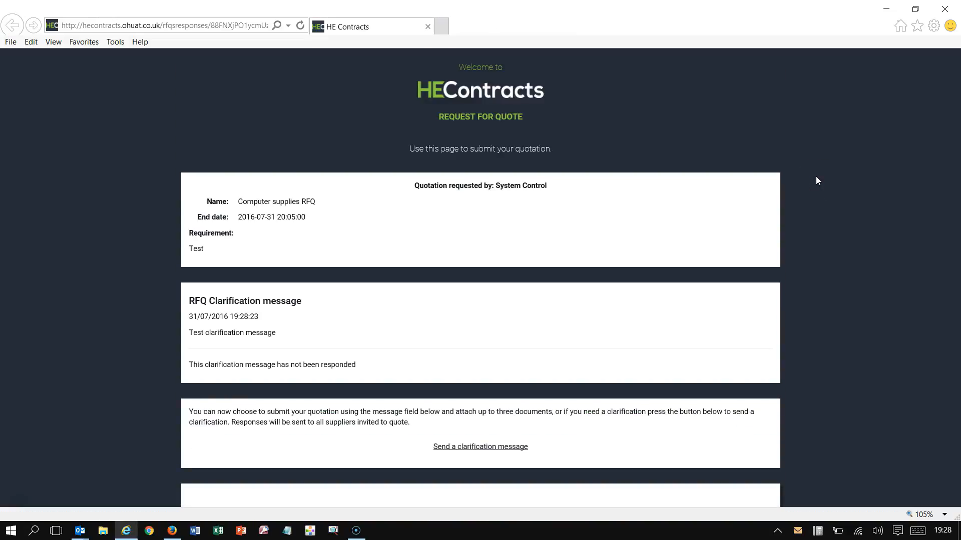
# Step: Enter 'Test message' as the quotation response and start attaching a file in the first upload slot
pyautogui.scroll(-5, 817, 178)
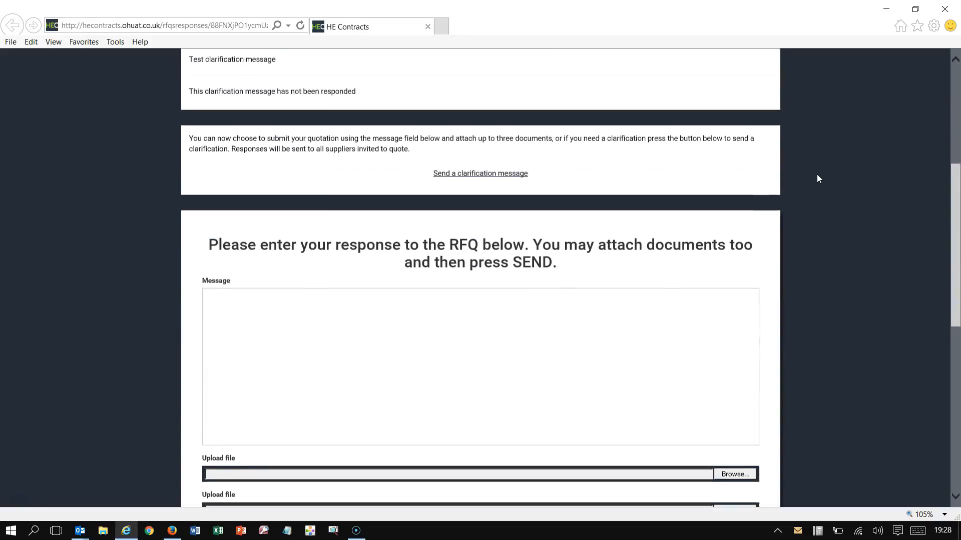
pyautogui.scroll(-2, 816, 177)
pyautogui.scroll(2, 505, 81)
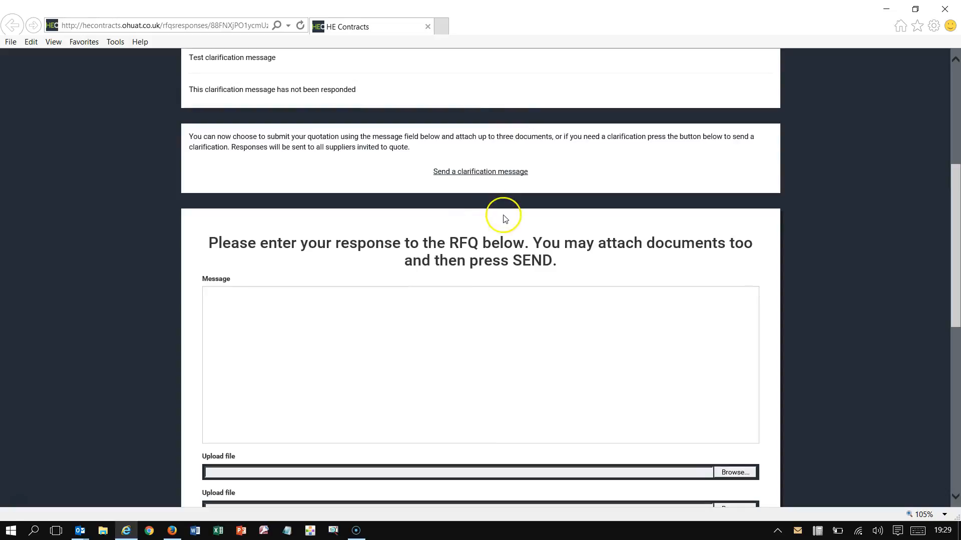
pyautogui.scroll(-3, 532, 269)
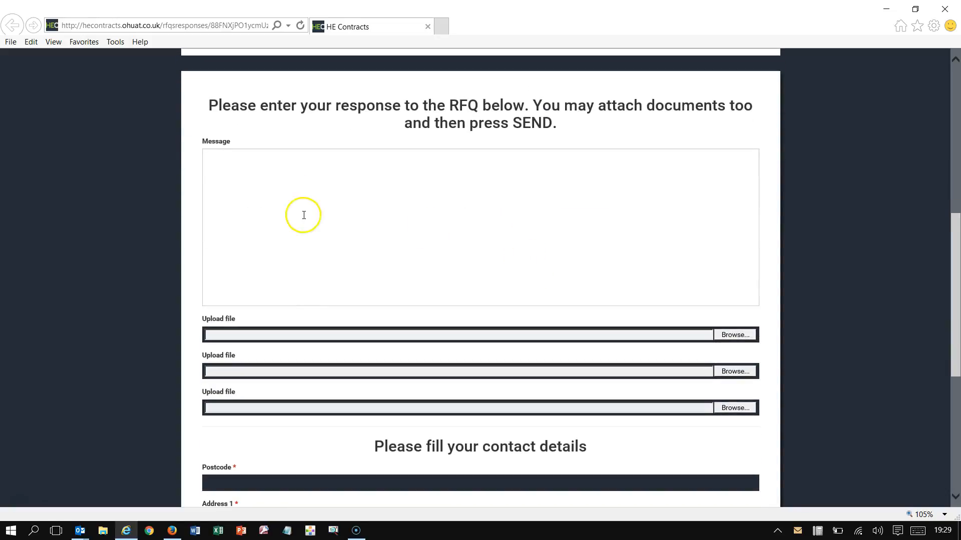
pyautogui.click(293, 171)
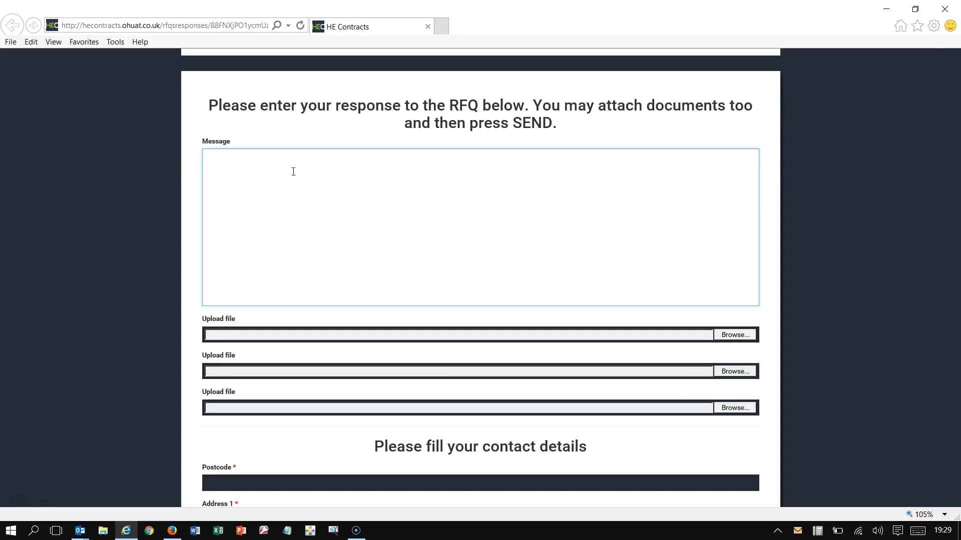
pyautogui.write('Test message')
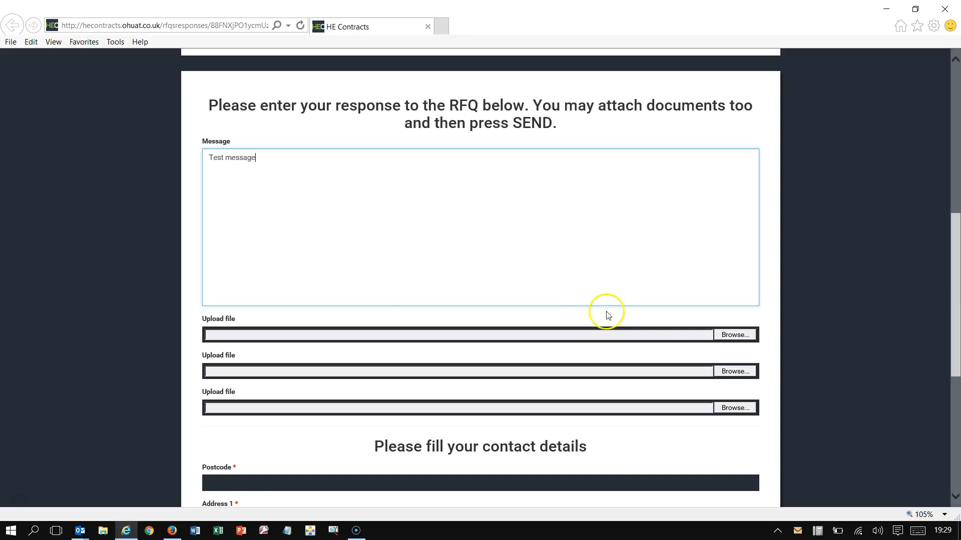
pyautogui.click(726, 334)
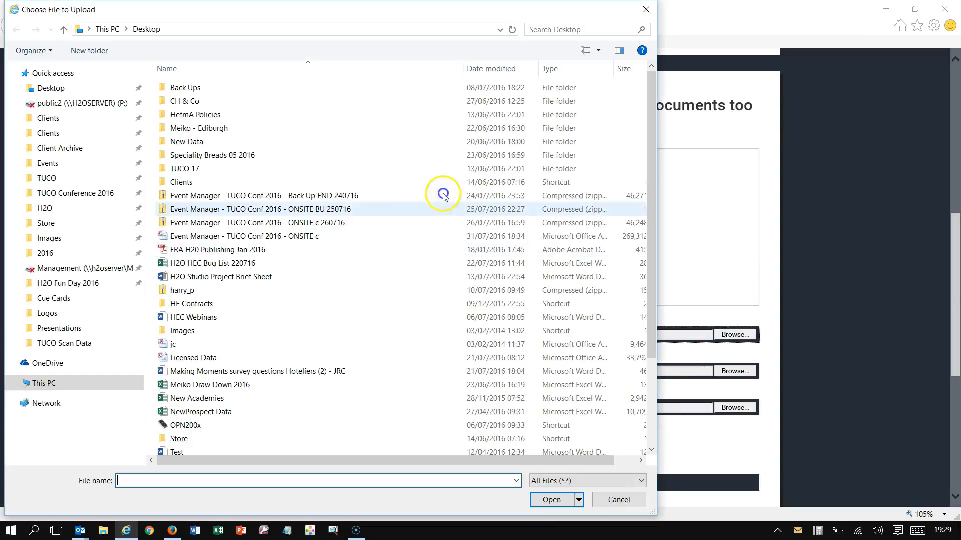
# Step: Attach Test.pdf from the Desktop to the first upload slot of the response
pyautogui.scroll(-3, 270, 280)
pyautogui.doubleClick(211, 354)
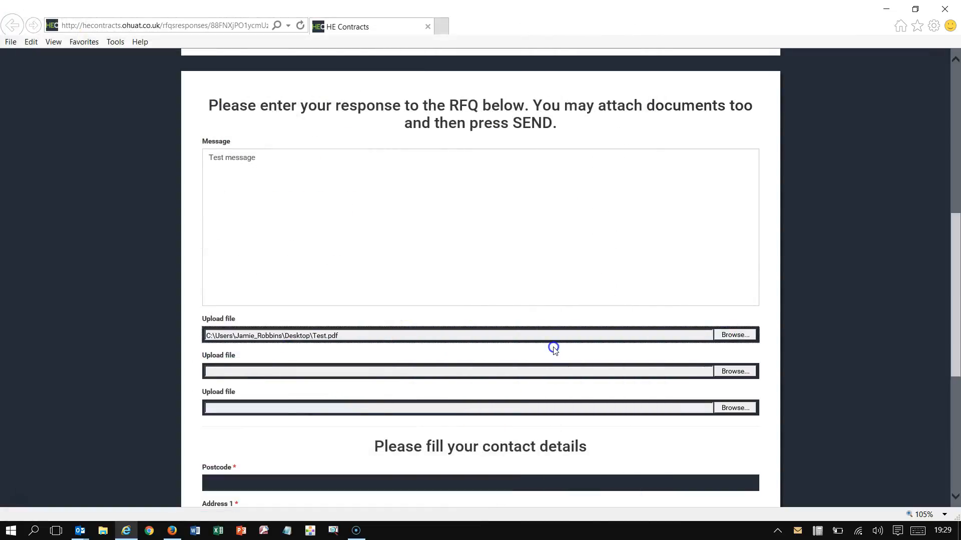
pyautogui.scroll(-5, 552, 343)
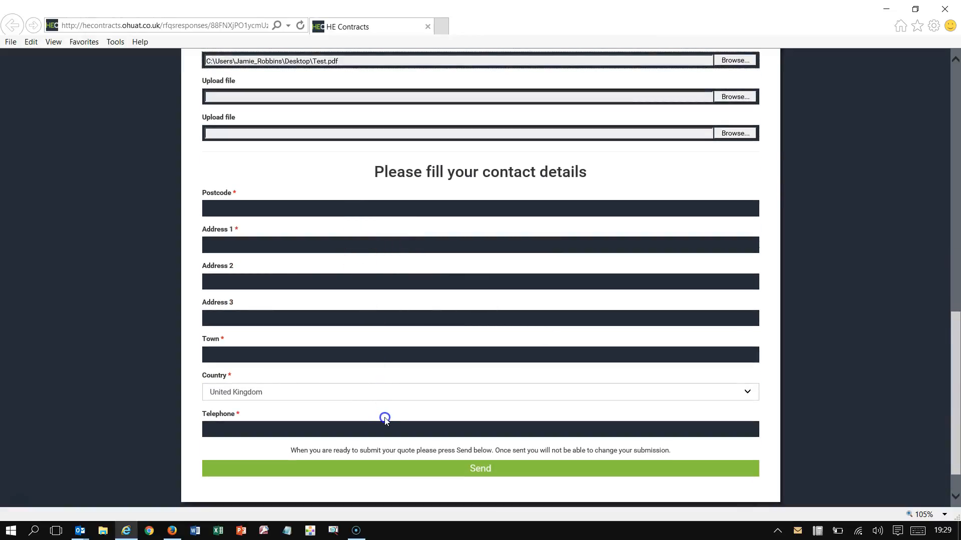
# Step: Fill Postcode, Address 1–3 and Town with the placeholder 'X'
pyautogui.click(211, 205)
pyautogui.write('X')
pyautogui.click(213, 245)
pyautogui.write('X')
pyautogui.click(228, 282)
pyautogui.write('X')
pyautogui.click(224, 316)
pyautogui.write('X')
pyautogui.click(223, 355)
pyautogui.write('X')
# Step: Enter 0 as the telephone number and send the quotation response
pyautogui.click(246, 426)
pyautogui.write('0')
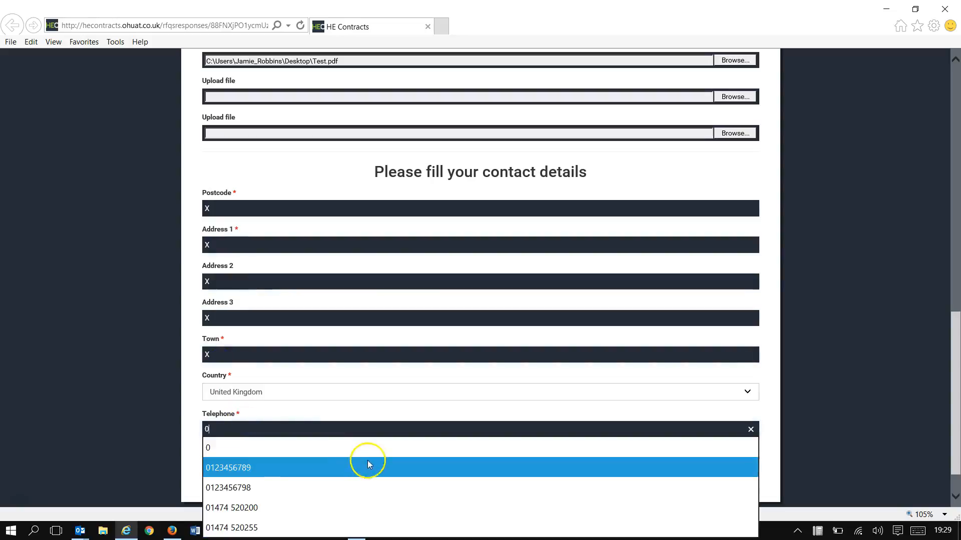
pyautogui.click(310, 405)
pyautogui.click(481, 469)
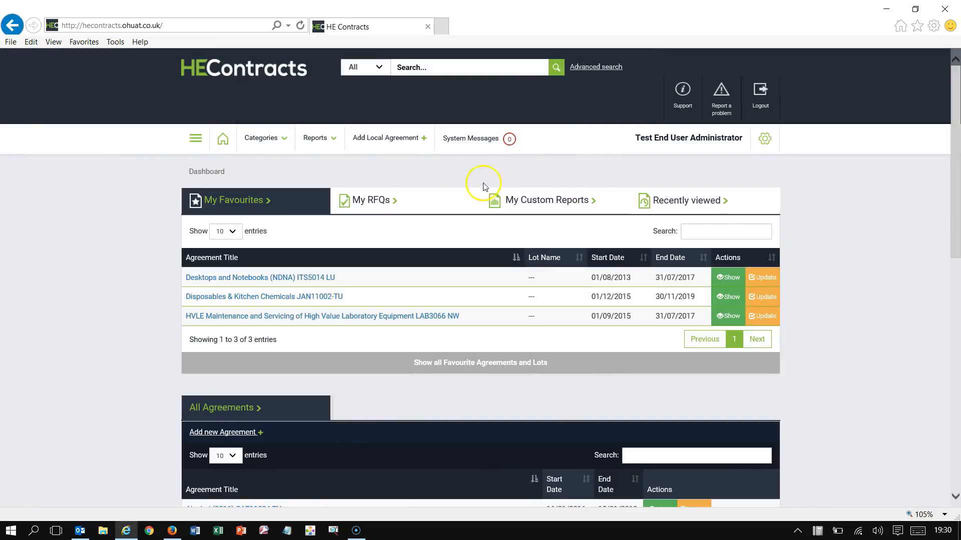
# Step: From My RFQs, open Computer supplies RFQ and scroll to its clarification messages
pyautogui.click(370, 203)
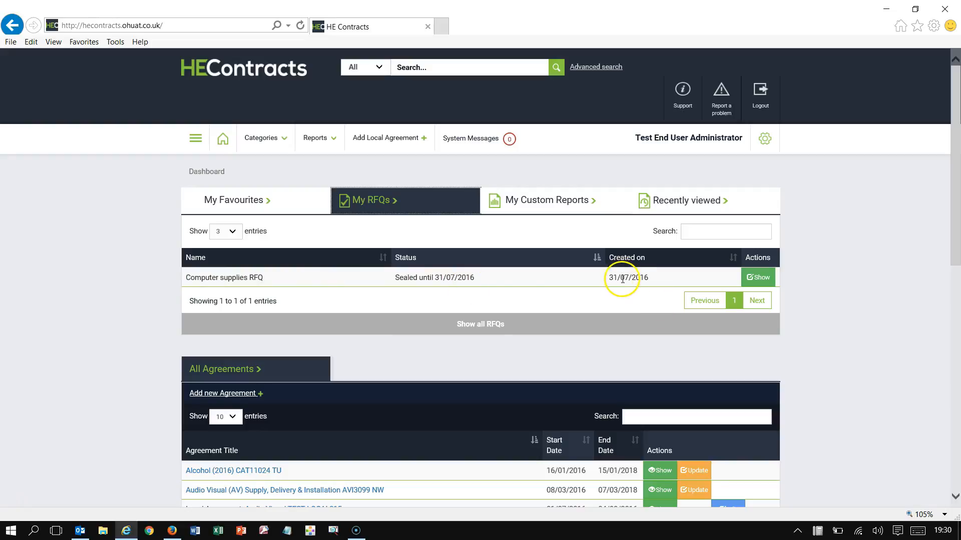
pyautogui.click(757, 278)
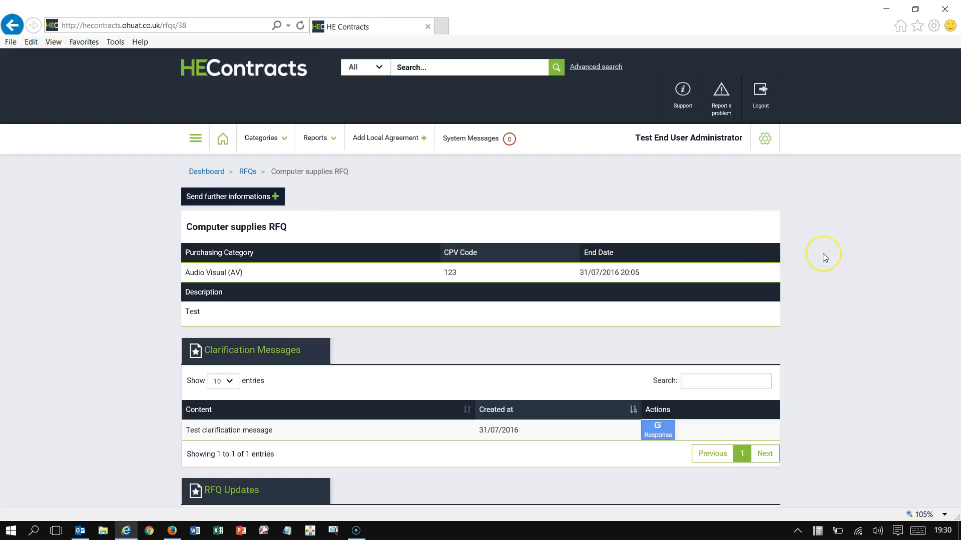
pyautogui.scroll(-3, 318, 275)
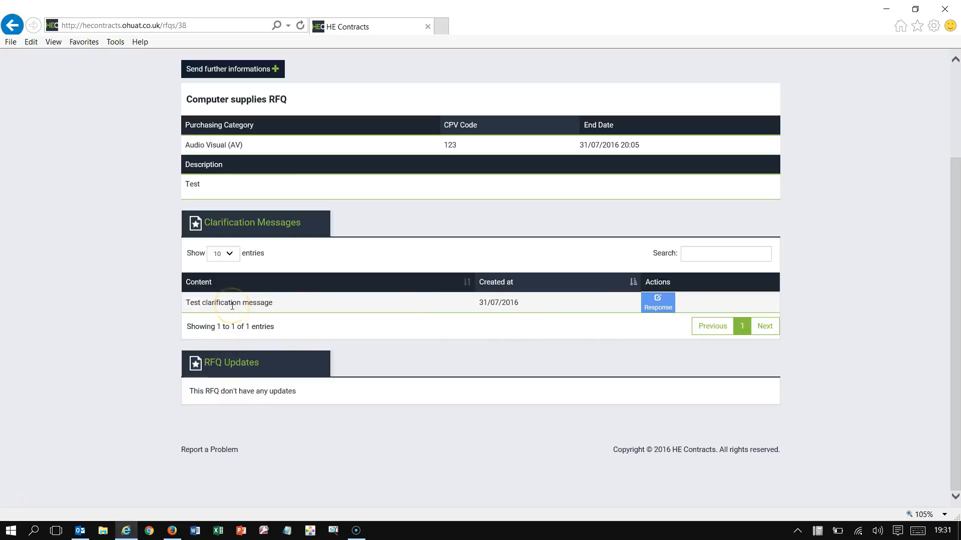
# Step: Begin a response to the 'Test clarification message' in the response editor
pyautogui.click(657, 306)
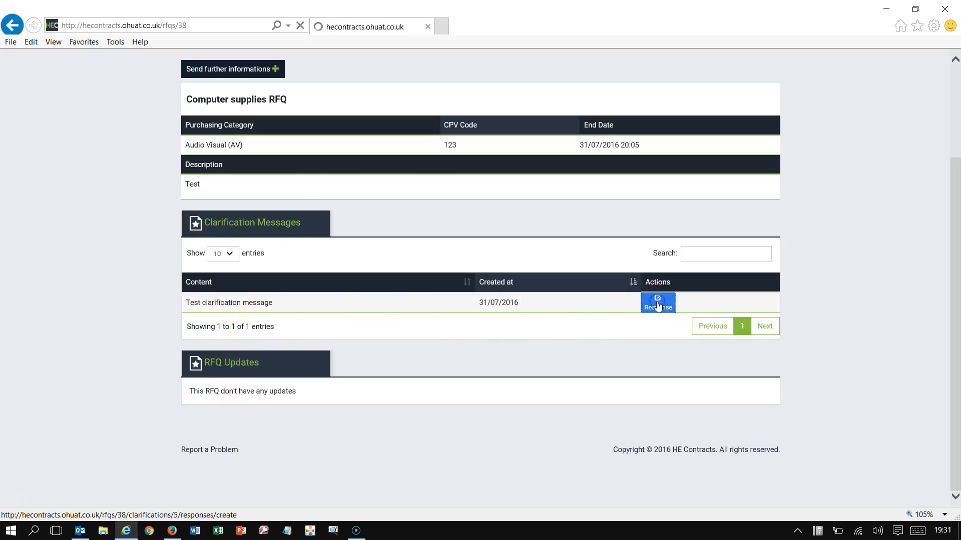
pyautogui.click(237, 322)
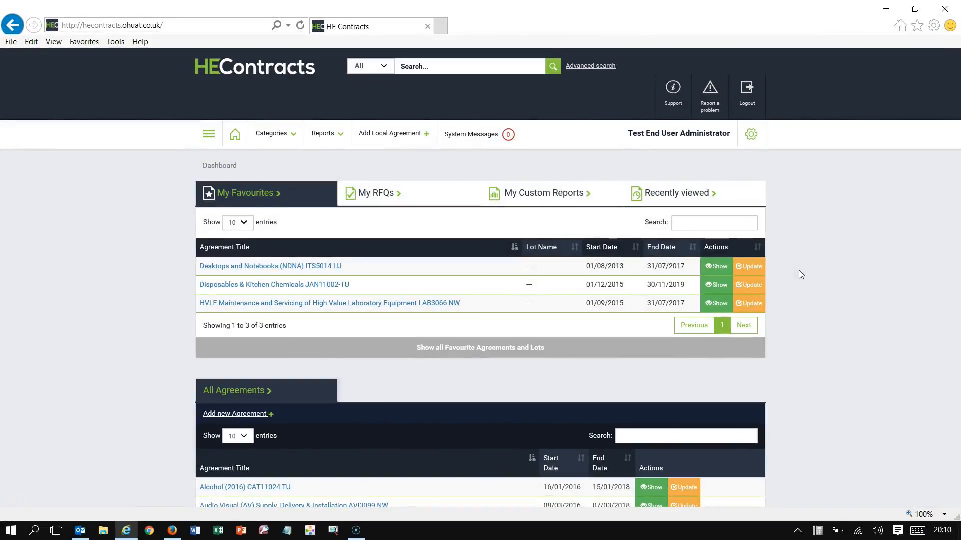
# Step: Reopen the finished Computer supplies RFQ from My RFQs and scroll to its Responses
pyautogui.click(375, 194)
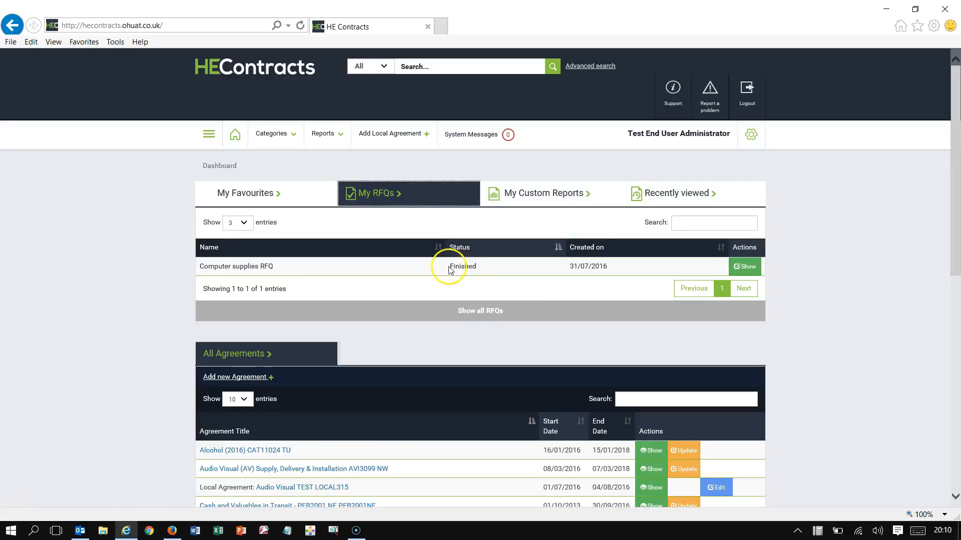
pyautogui.click(745, 268)
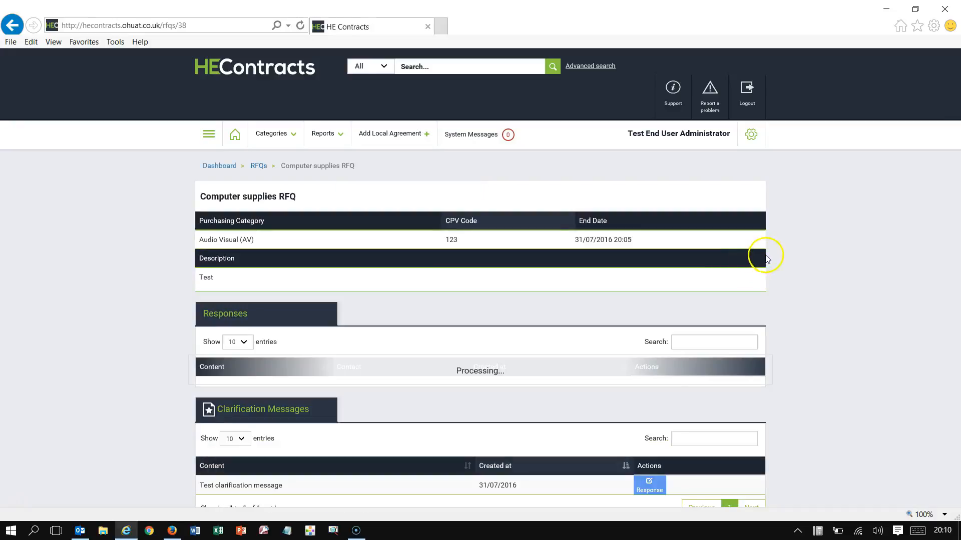
pyautogui.scroll(-3, 805, 273)
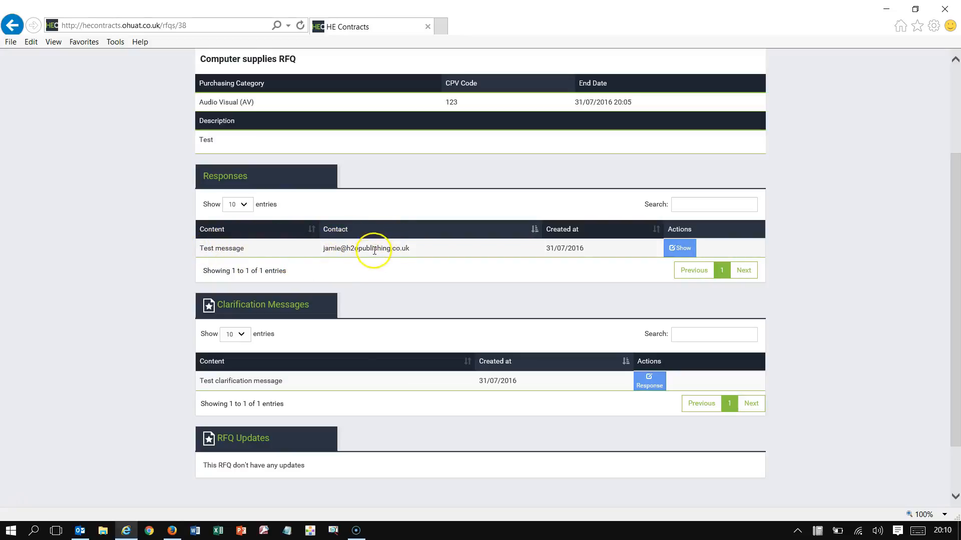
pyautogui.click(679, 248)
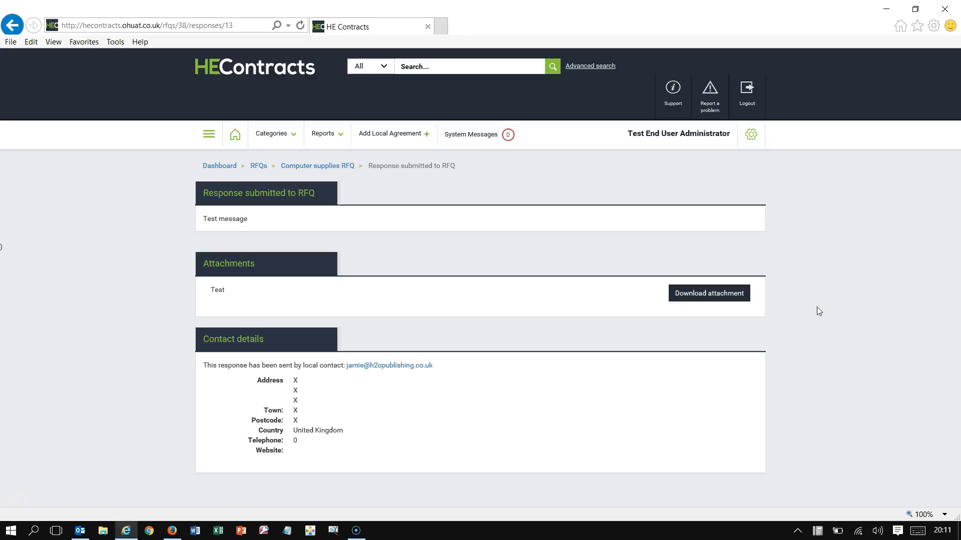
pyautogui.click(320, 170)
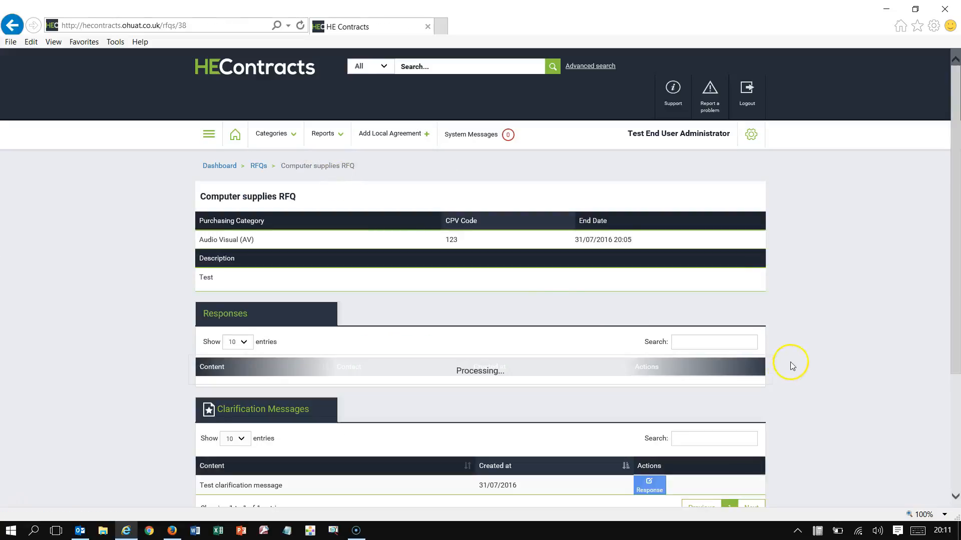
pyautogui.scroll(-5, 795, 363)
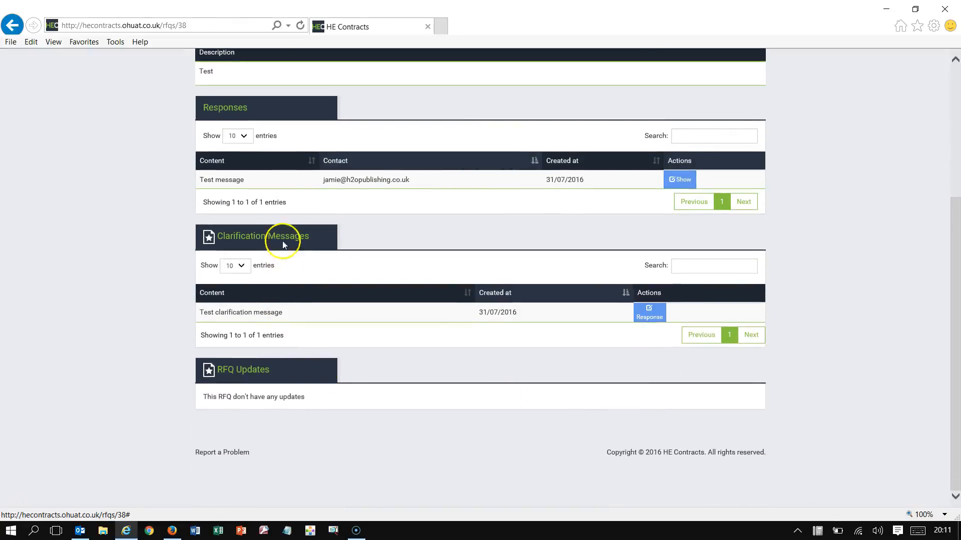